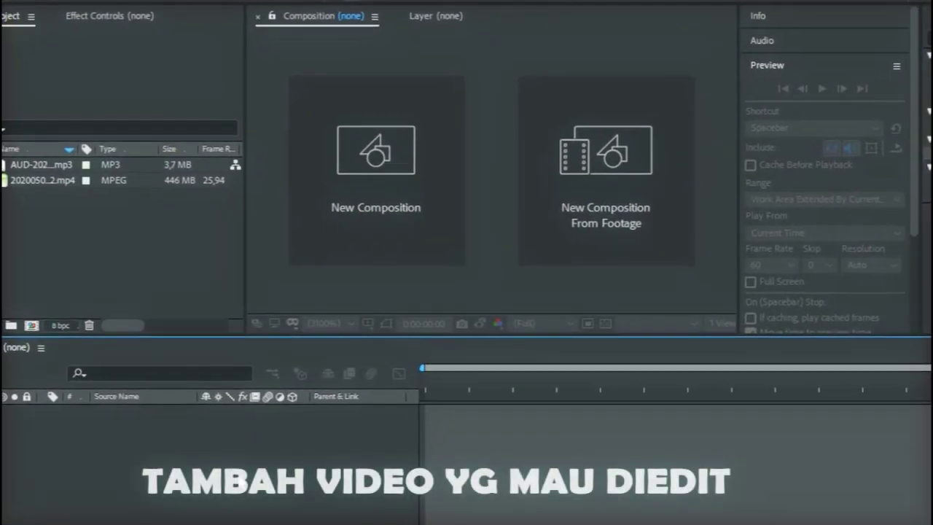
# Build the 20200505_143452 composition from the gameplay MP4 and scrub to about 0:02:38
pyautogui.click(65, 241)
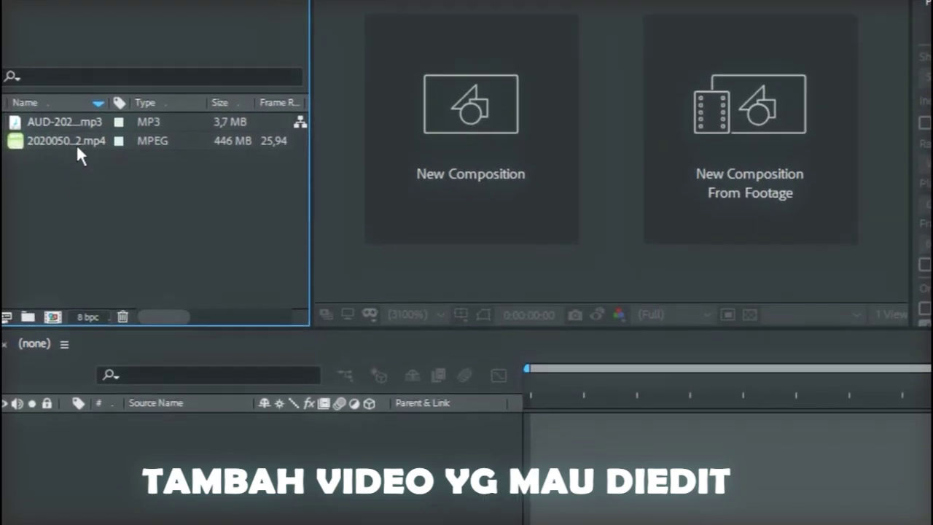
pyautogui.moveTo(76, 143); pyautogui.dragTo(175, 399)
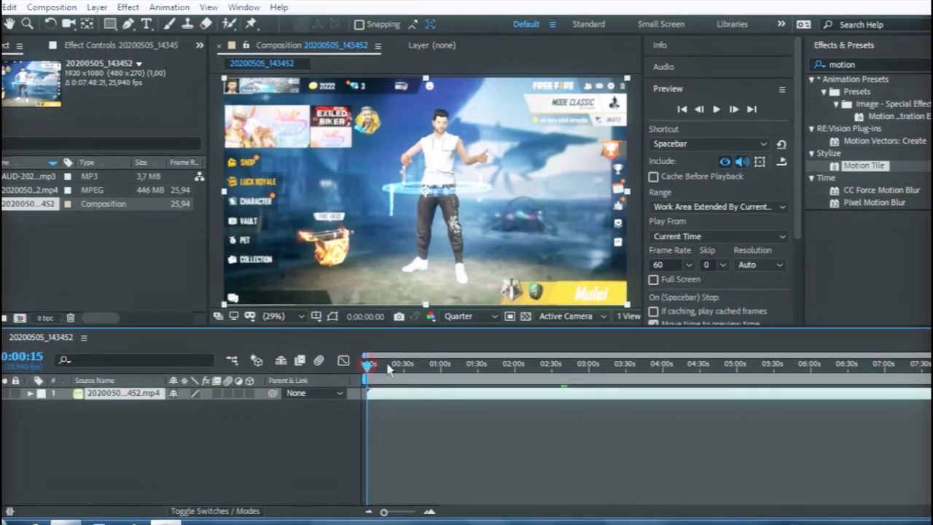
pyautogui.moveTo(388, 370)
pyautogui.mouseDown()
pyautogui.moveTo(533, 390)
pyautogui.moveTo(548, 372)
pyautogui.mouseUp()
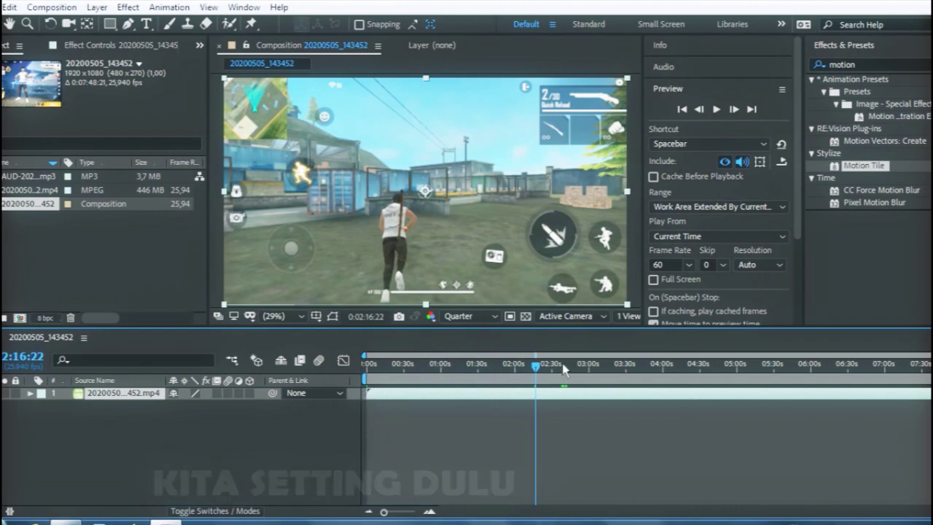
pyautogui.moveTo(539, 370); pyautogui.dragTo(571, 371)
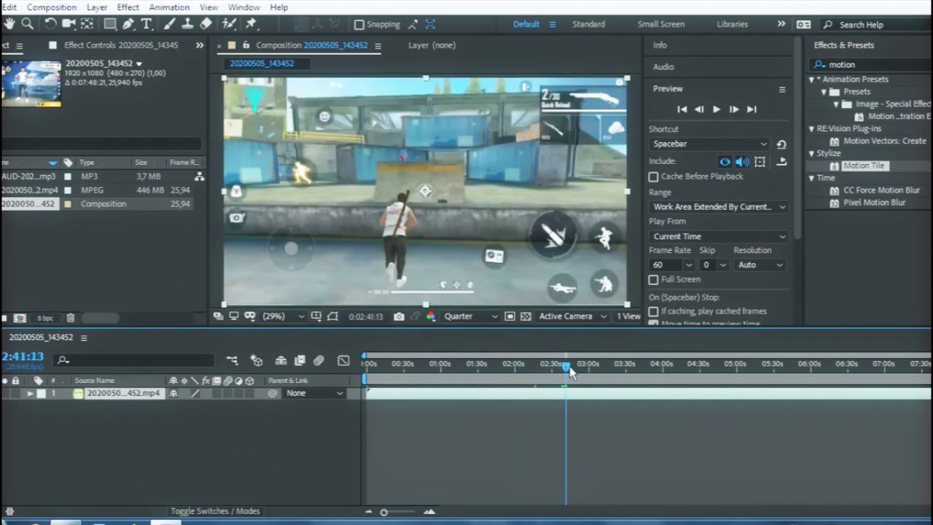
pyautogui.moveTo(571, 371); pyautogui.dragTo(563, 368)
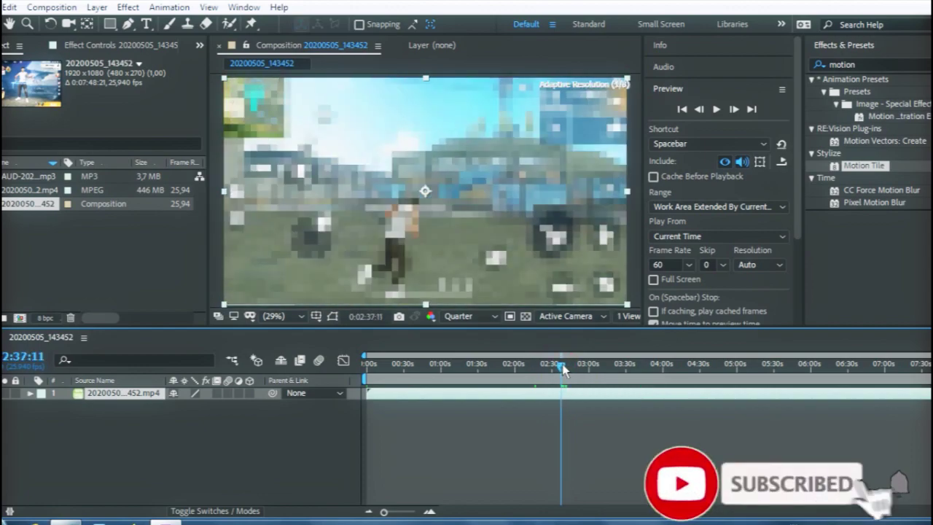
pyautogui.moveTo(563, 368); pyautogui.dragTo(565, 370)
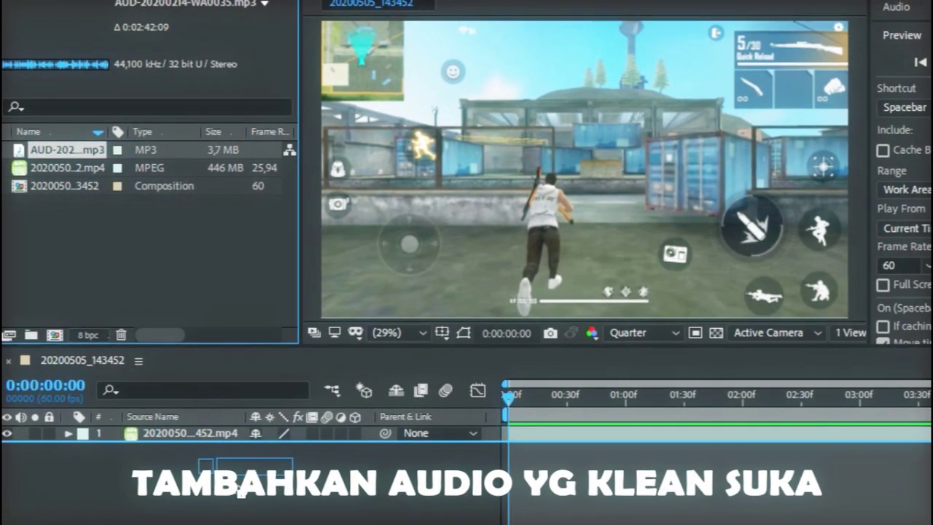
# Add the MP3 as a second layer under the gameplay video and trim its opening
pyautogui.moveTo(60, 145); pyautogui.dragTo(693, 444)
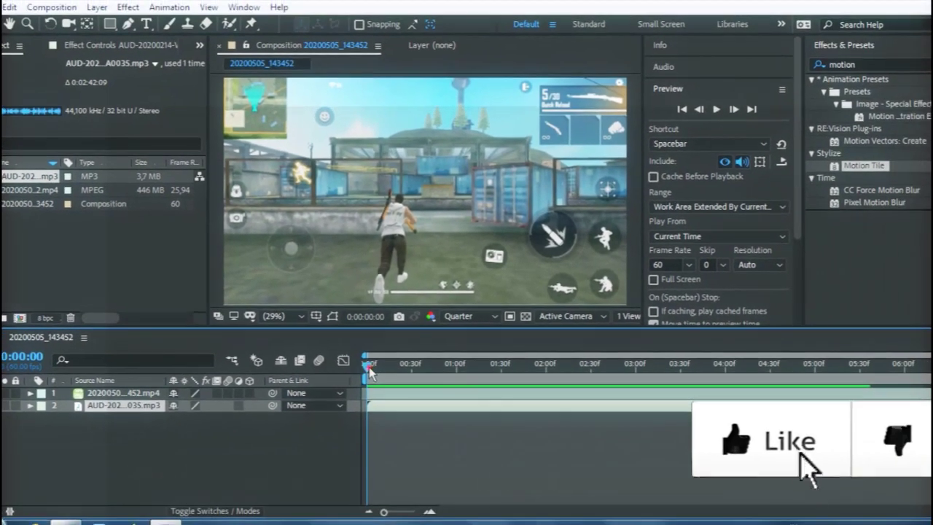
pyautogui.moveTo(367, 364); pyautogui.dragTo(787, 381)
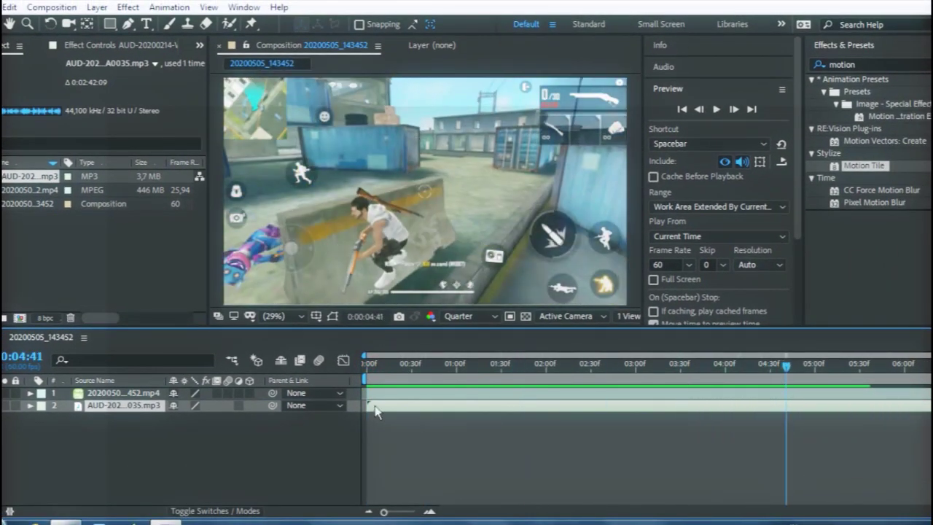
pyautogui.moveTo(375, 407)
pyautogui.mouseDown()
pyautogui.moveTo(781, 421)
pyautogui.moveTo(425, 444)
pyautogui.mouseUp()
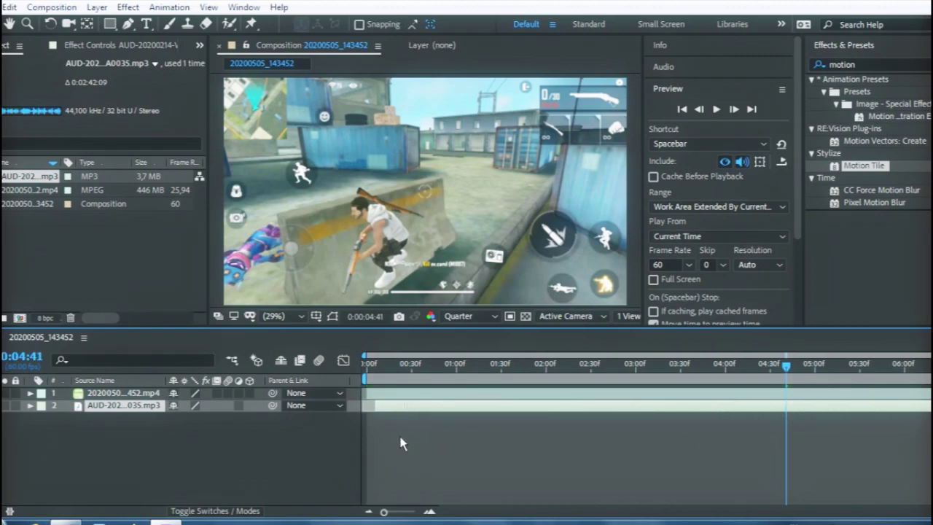
# Preview from the start and trim the audio layer's in-point to the kill moment
pyautogui.press('Home')
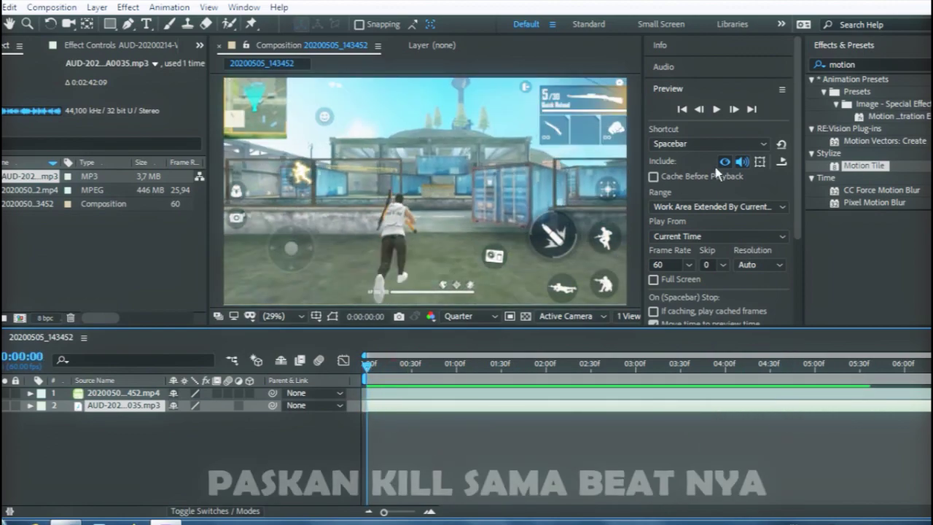
pyautogui.click(716, 109)
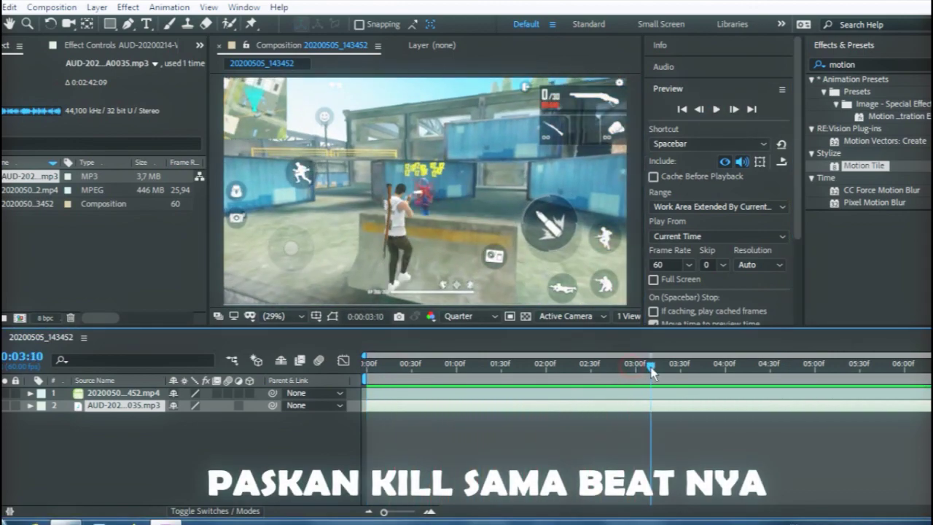
pyautogui.click(685, 368)
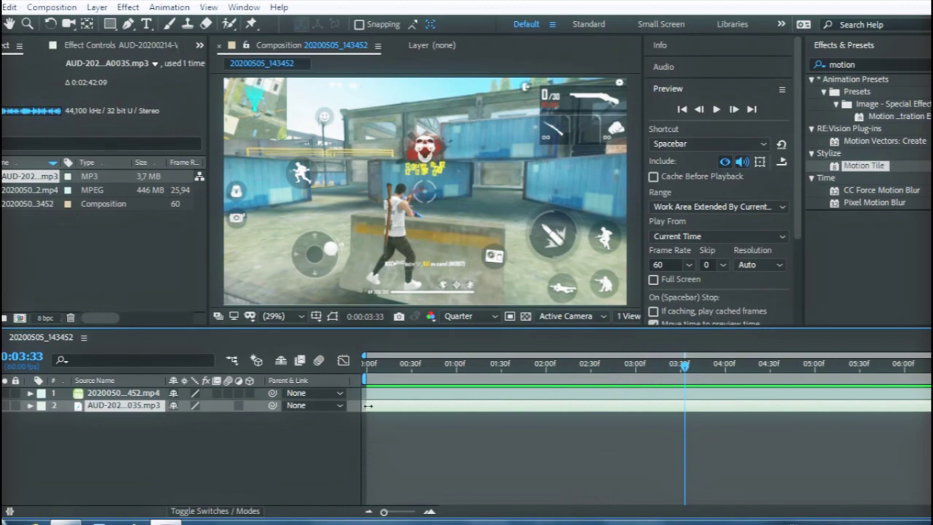
pyautogui.moveTo(368, 405)
pyautogui.mouseDown()
pyautogui.moveTo(683, 419)
pyautogui.moveTo(377, 423)
pyautogui.mouseUp()
# Re-preview from about 0:01:51 and shift the audio layer later to match the kill
pyautogui.moveTo(681, 368); pyautogui.dragTo(533, 364)
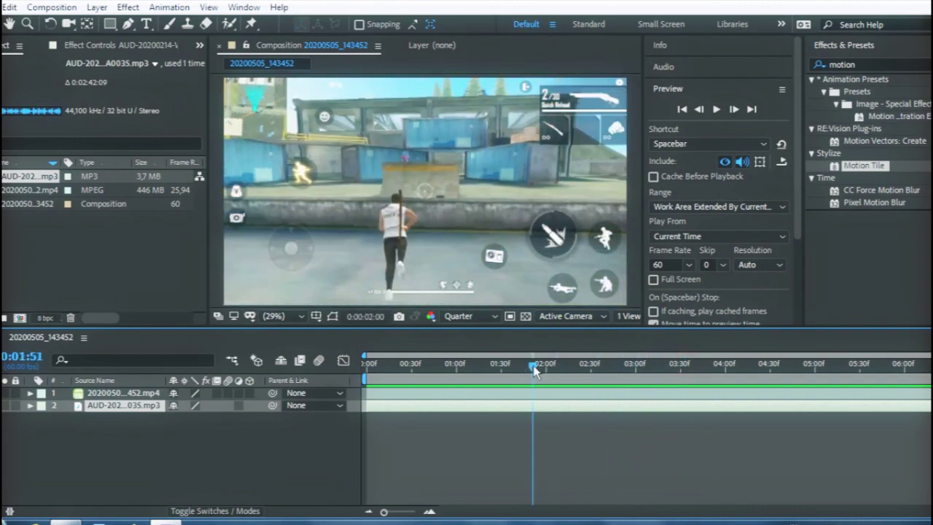
pyautogui.click(715, 110)
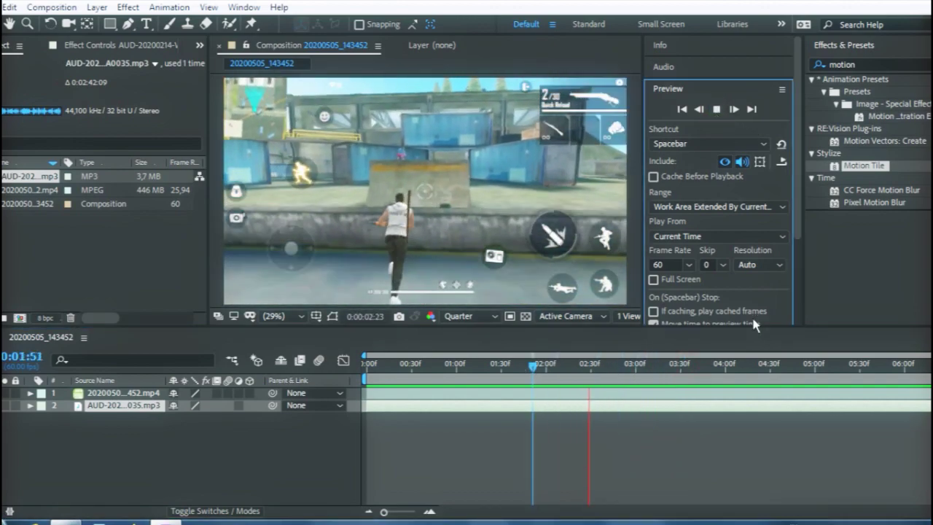
pyautogui.moveTo(682, 367); pyautogui.dragTo(667, 371)
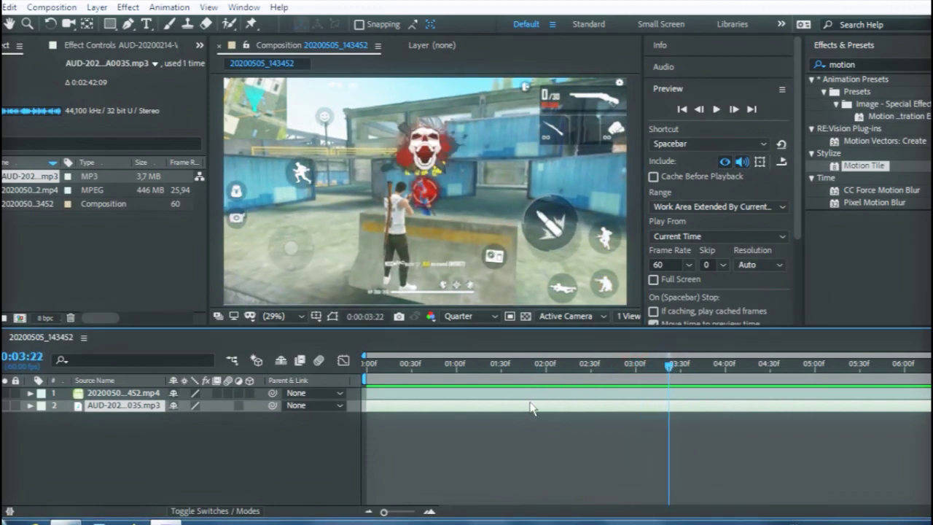
pyautogui.moveTo(552, 408); pyautogui.dragTo(569, 409)
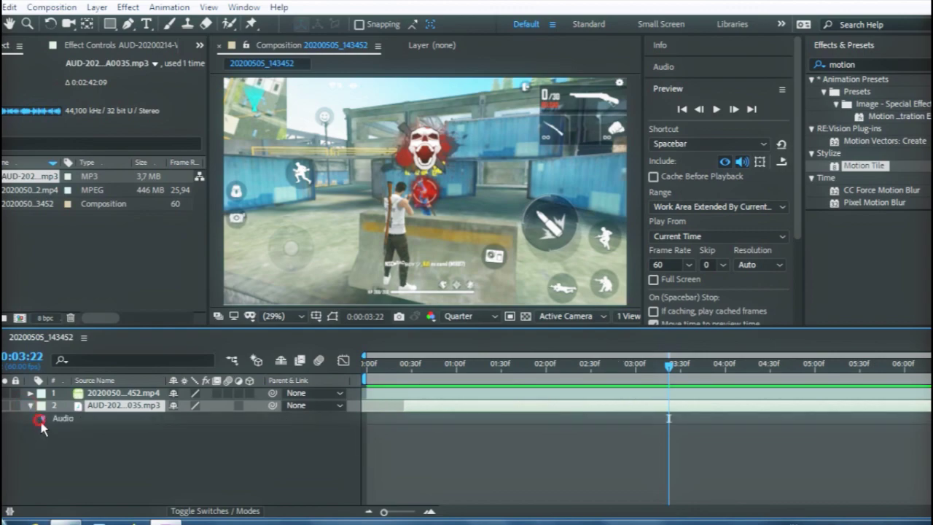
# Reveal the audio waveform and preview the kill with audio around 0:03:20
pyautogui.click(42, 418)
pyautogui.click(54, 443)
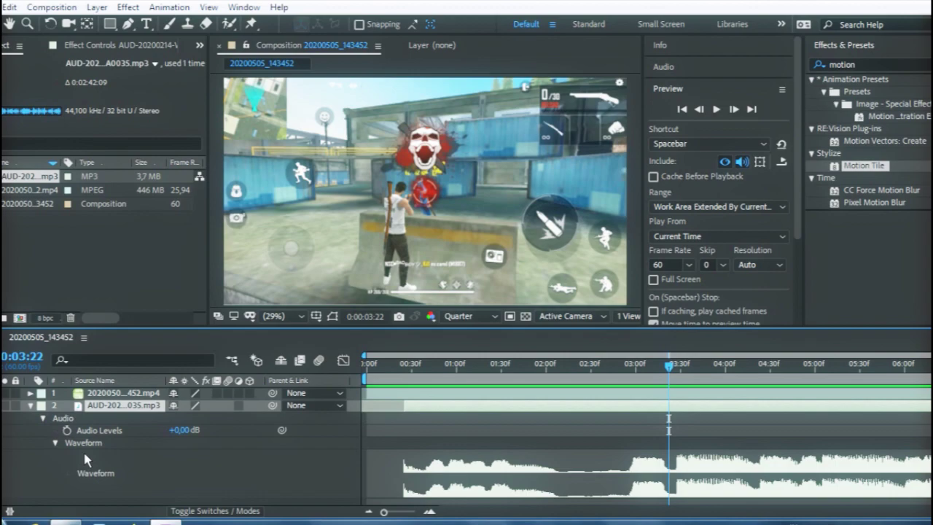
pyautogui.click(668, 367)
pyautogui.moveTo(667, 367); pyautogui.dragTo(677, 368)
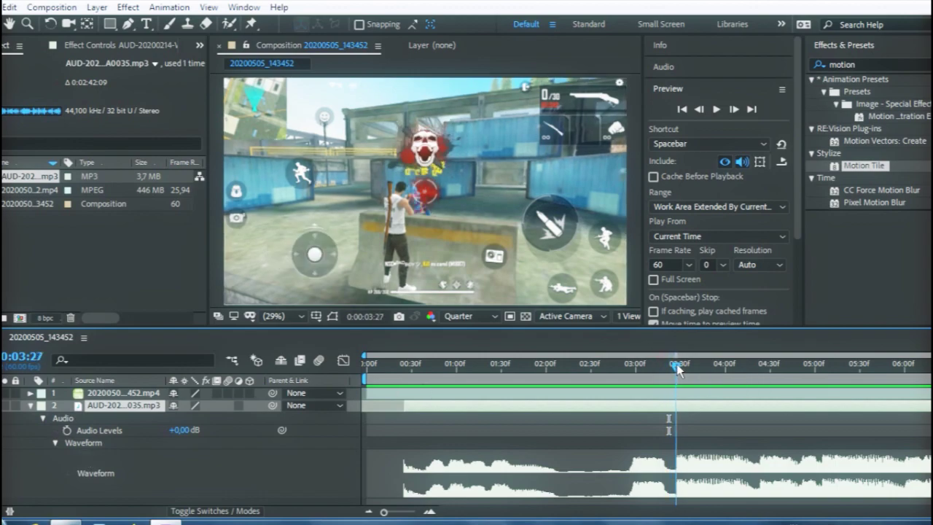
pyautogui.click(634, 367)
pyautogui.press('space')
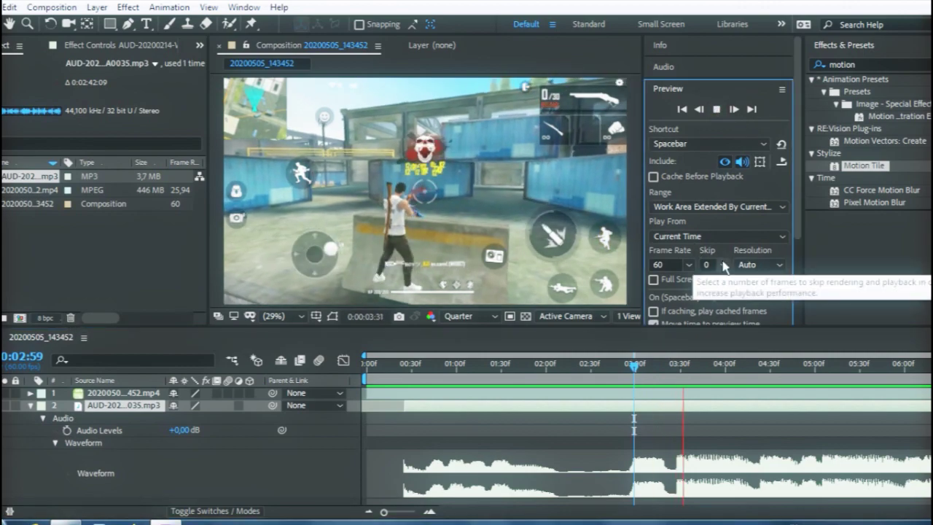
pyautogui.click(626, 366)
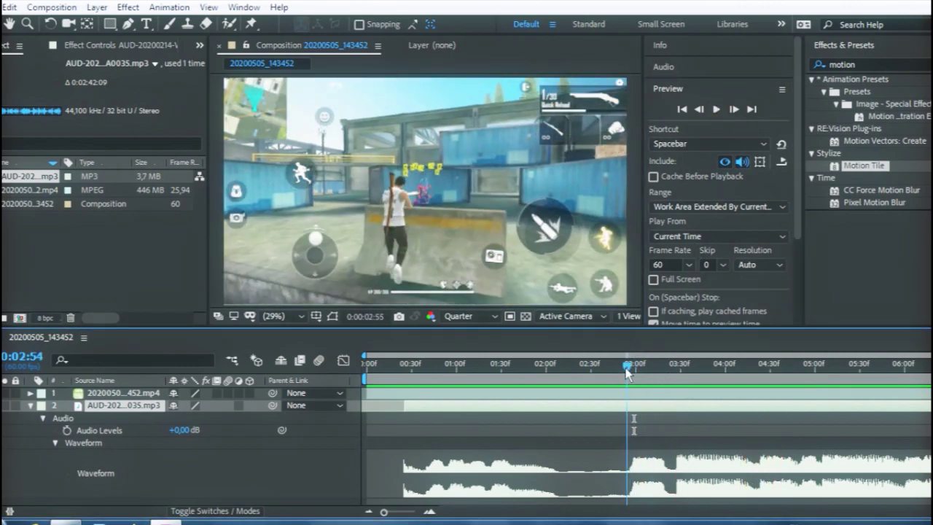
pyautogui.click(716, 109)
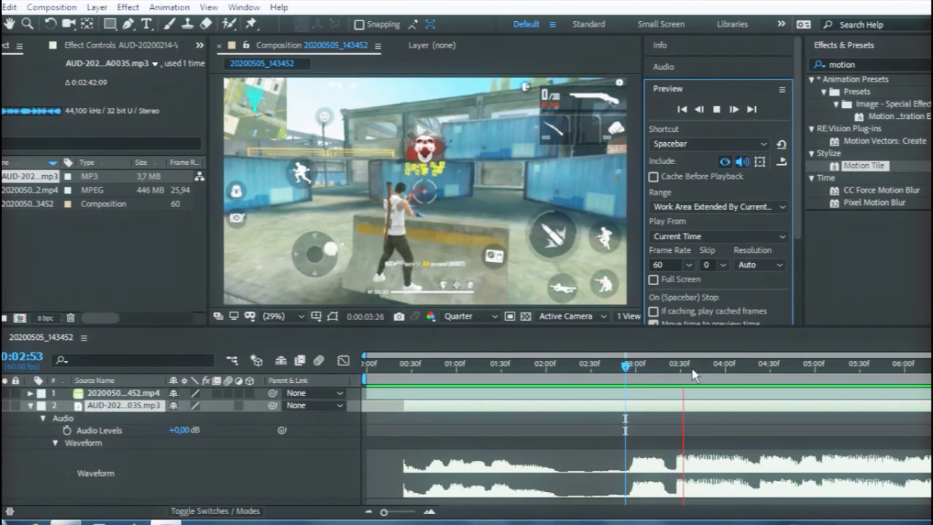
pyautogui.moveTo(667, 366); pyautogui.dragTo(678, 370)
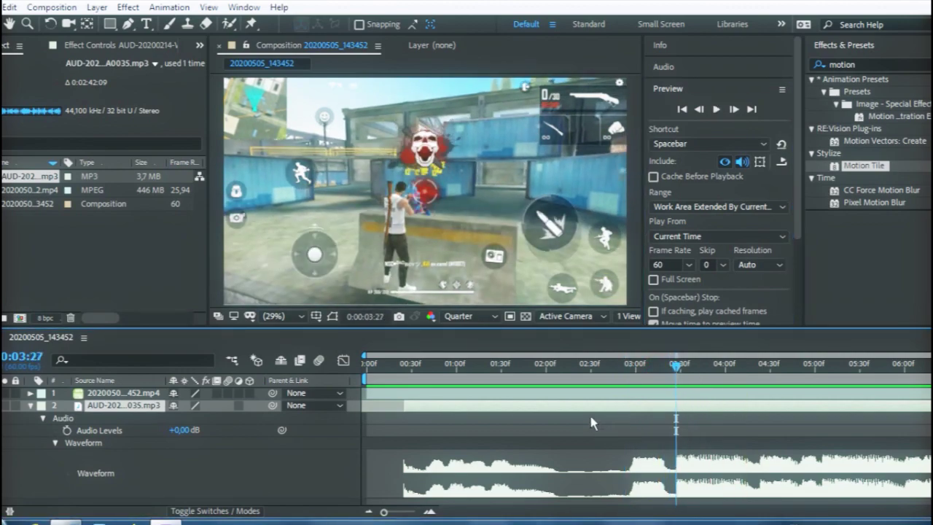
pyautogui.moveTo(675, 368); pyautogui.dragTo(666, 370)
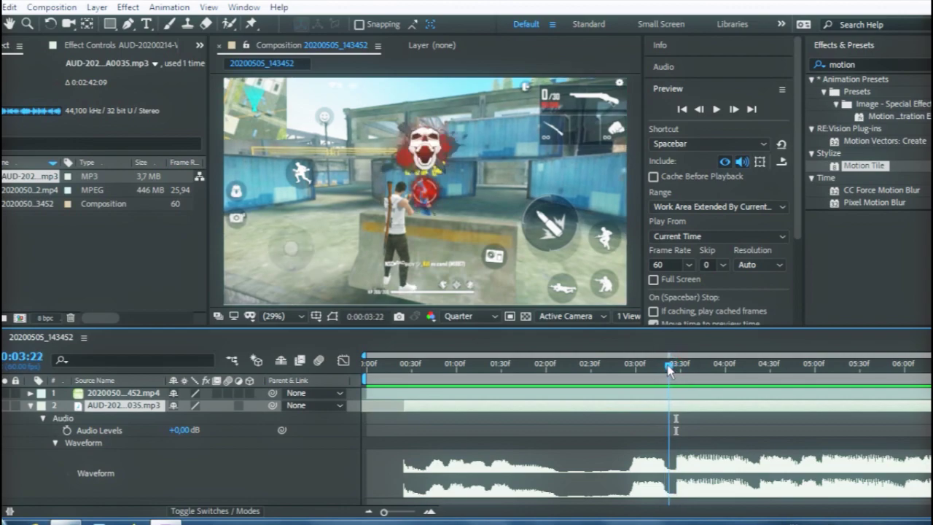
# Slide the audio layer to start at 0:00, preview, and collapse its properties
pyautogui.moveTo(638, 410); pyautogui.dragTo(631, 413)
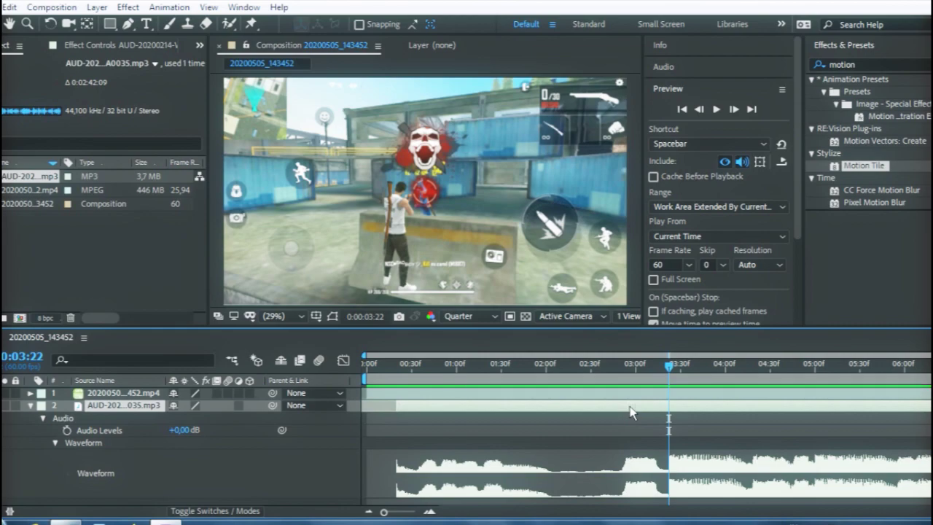
pyautogui.moveTo(639, 367); pyautogui.dragTo(357, 378)
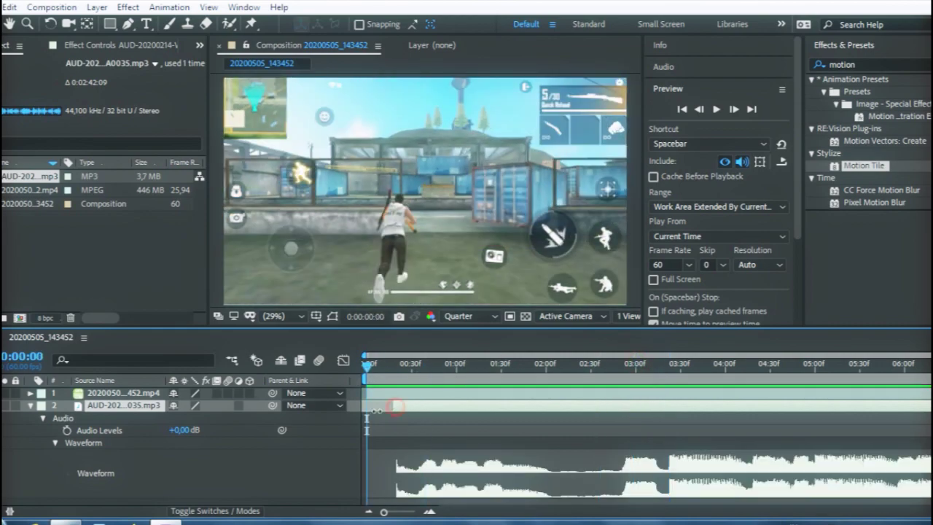
pyautogui.moveTo(377, 410); pyautogui.dragTo(366, 412)
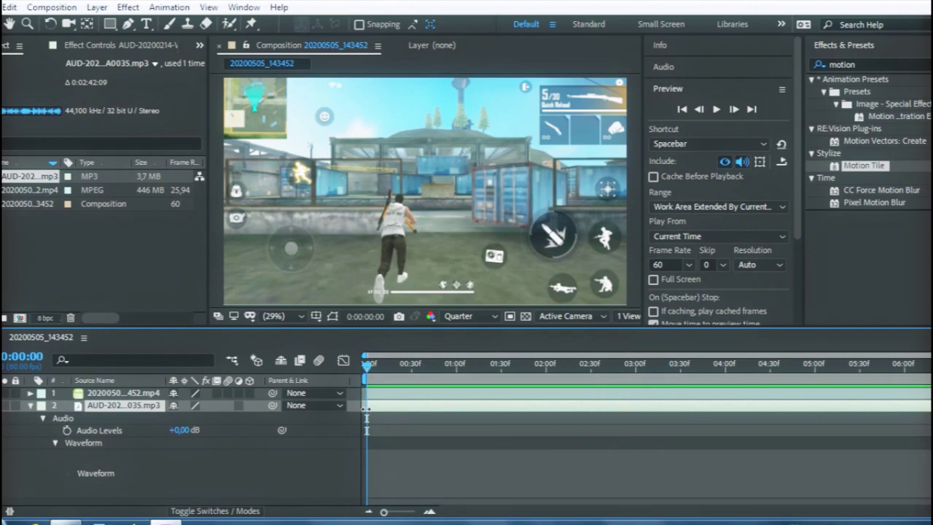
pyautogui.click(717, 109)
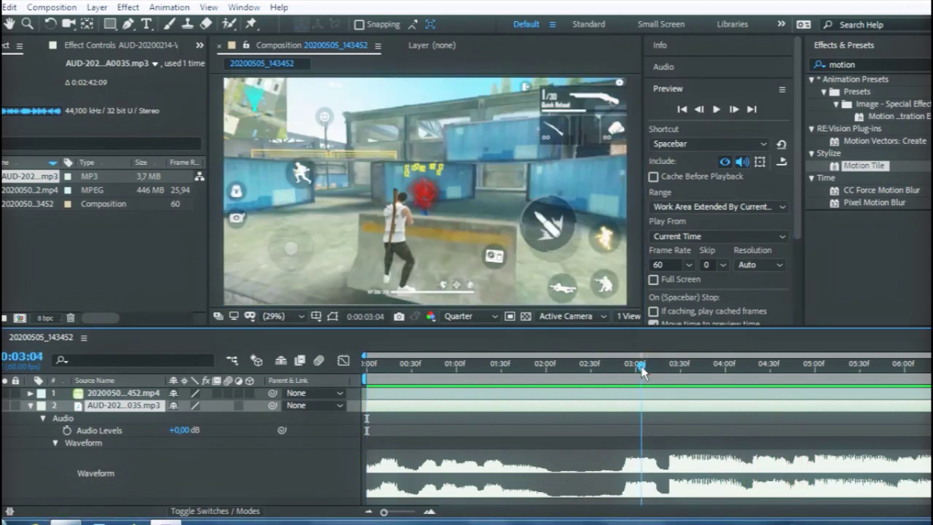
pyautogui.press('space')
pyautogui.click(30, 405)
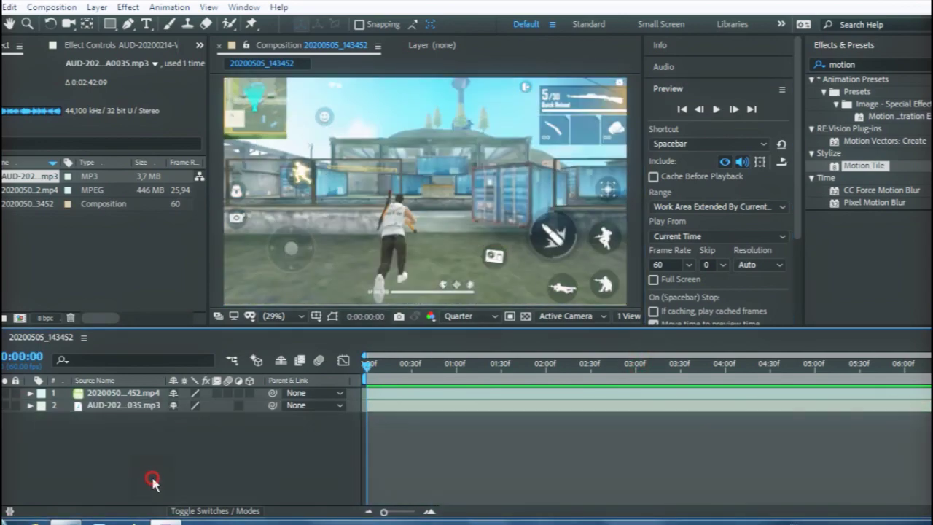
# Add Adjustment Layer 1 via Layer > New and move to the kill near 0:03:22
pyautogui.click(97, 8)
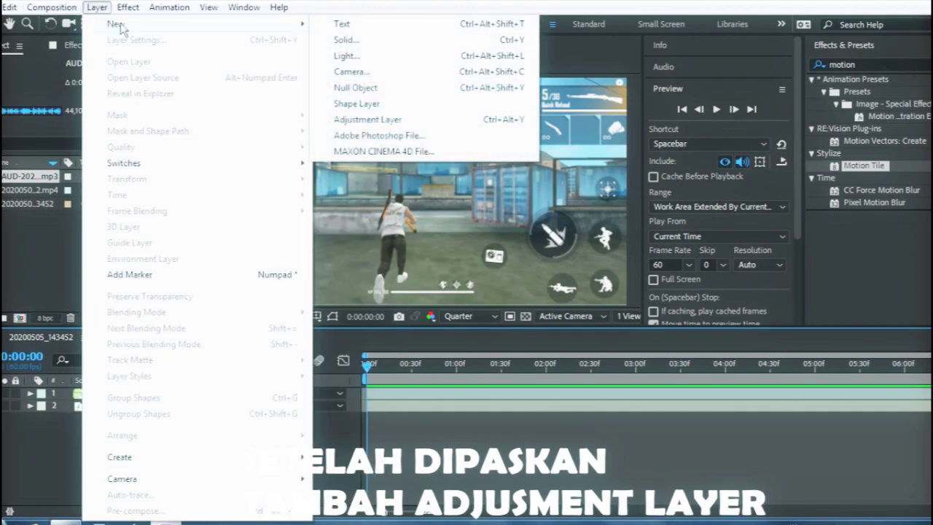
pyautogui.moveTo(306, 24)
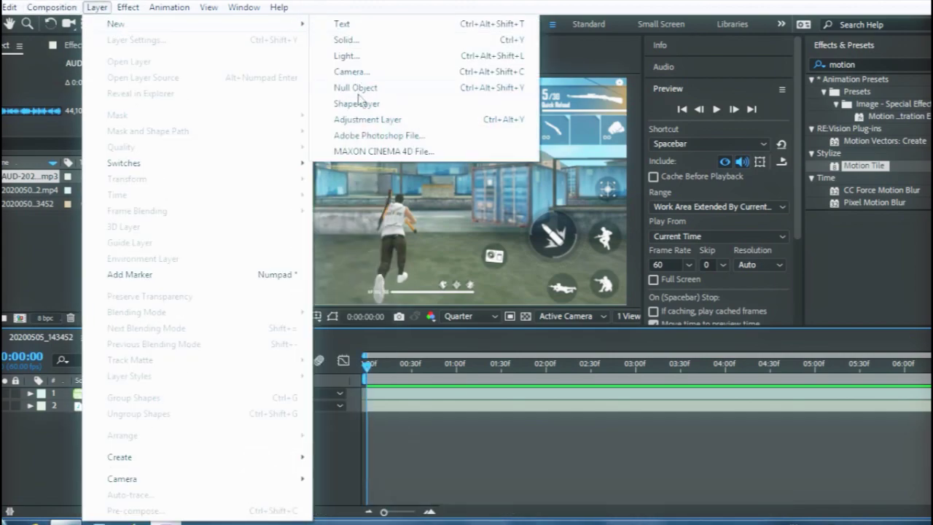
pyautogui.click(371, 120)
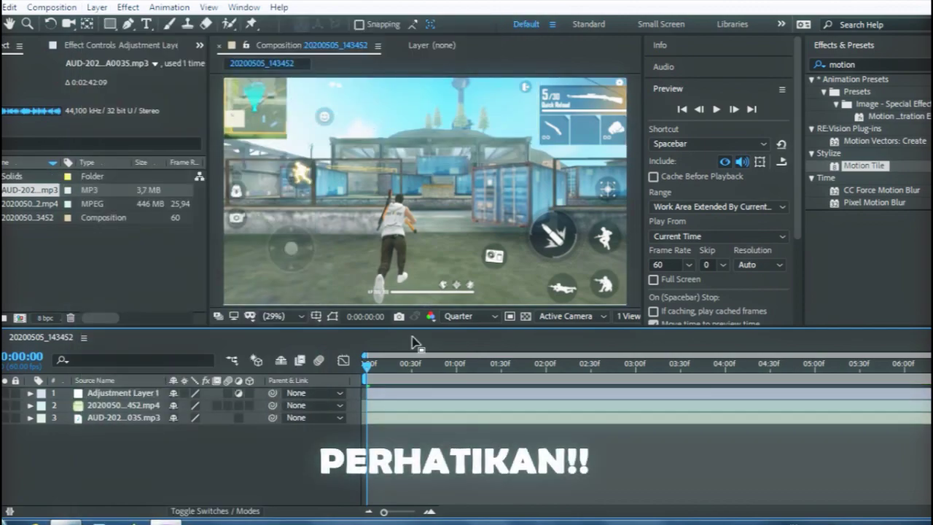
pyautogui.moveTo(368, 373); pyautogui.dragTo(669, 367)
# Trim Adjustment Layer 1 to run from the kill frame at 0:03:22 to 0:04:20
pyautogui.click(734, 110)
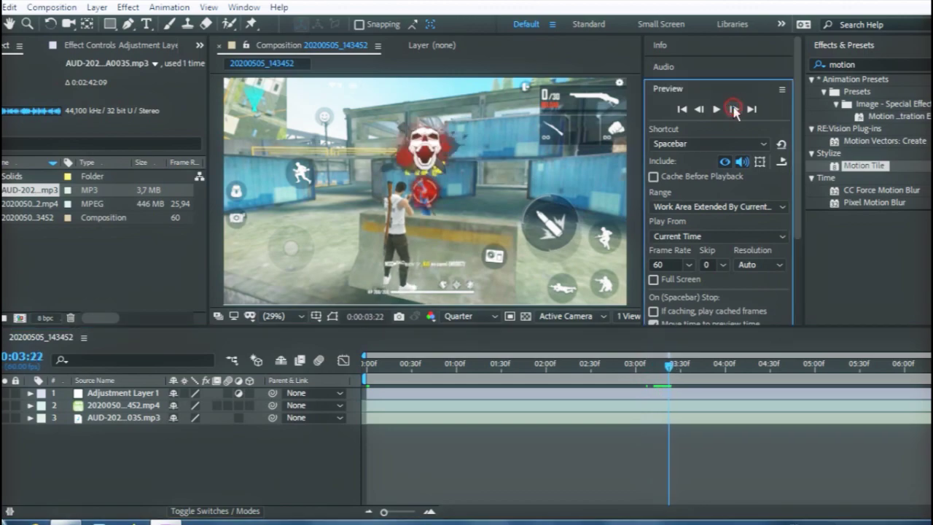
pyautogui.click(700, 109)
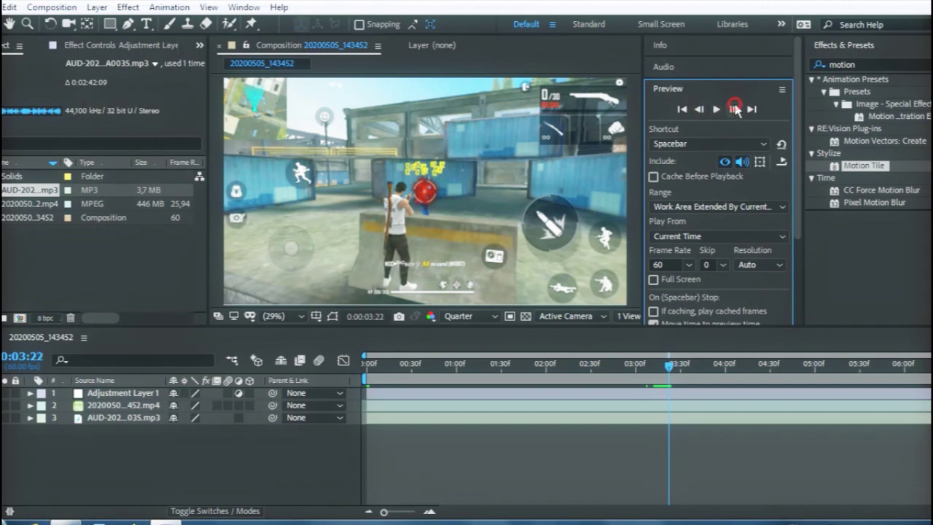
pyautogui.moveTo(367, 392); pyautogui.dragTo(671, 402)
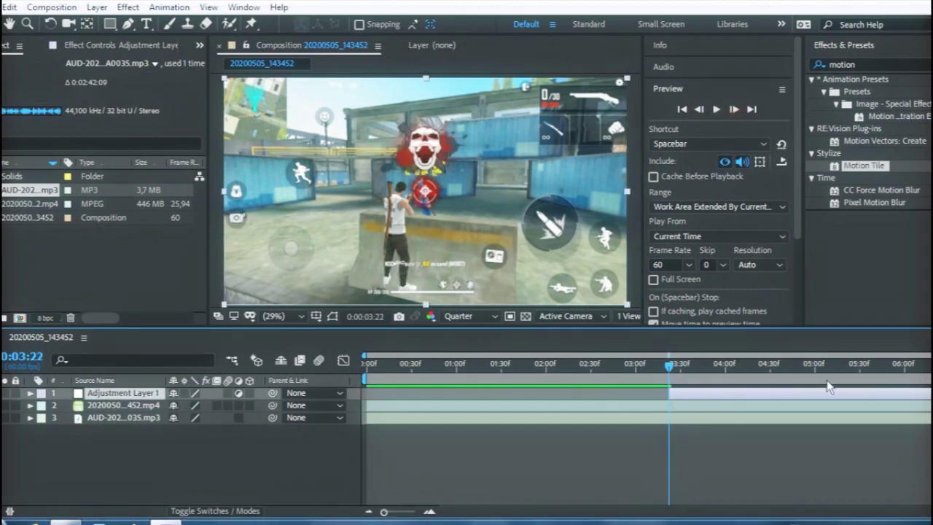
pyautogui.moveTo(930, 394); pyautogui.dragTo(723, 431)
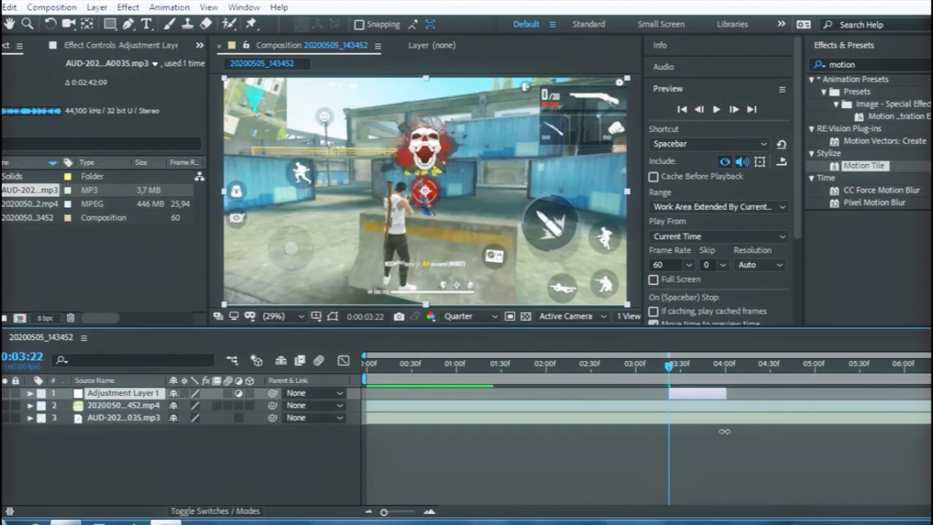
pyautogui.moveTo(679, 368); pyautogui.dragTo(753, 376)
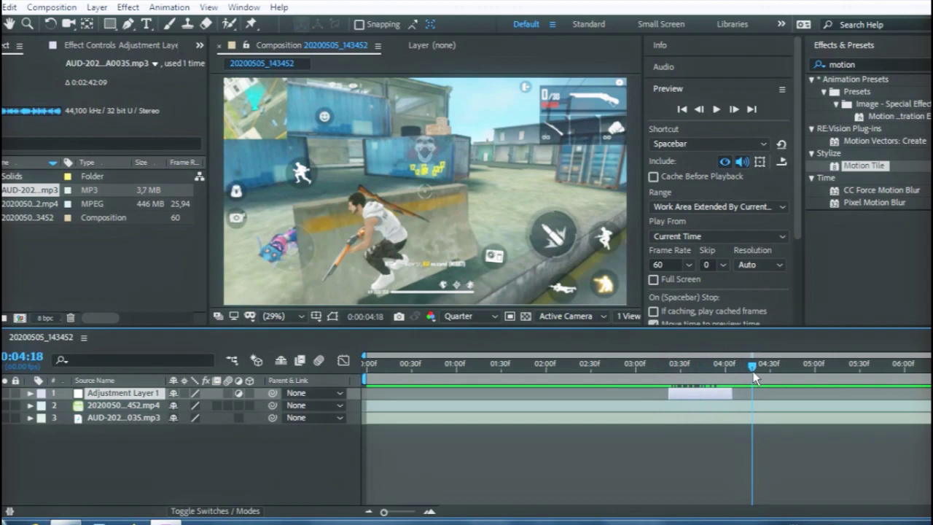
pyautogui.moveTo(753, 372); pyautogui.dragTo(755, 367)
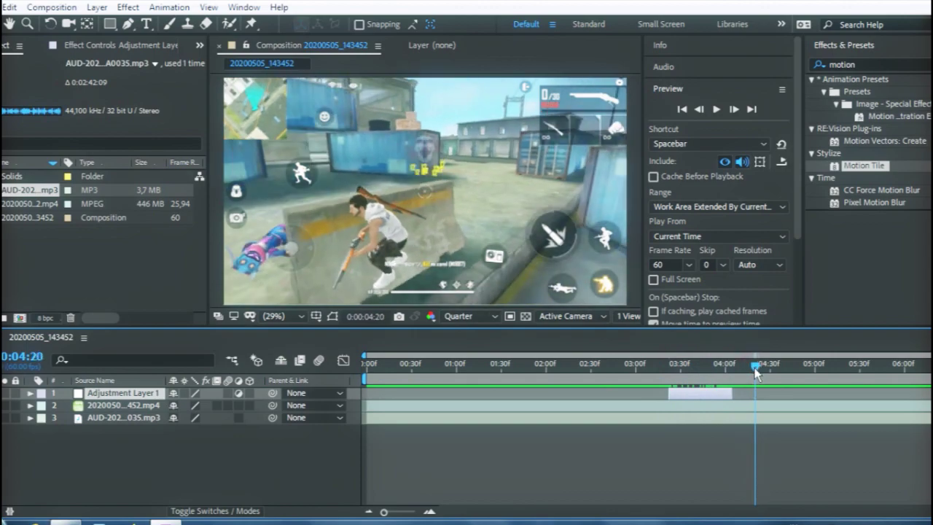
pyautogui.moveTo(731, 397); pyautogui.dragTo(755, 396)
pyautogui.moveTo(689, 369); pyautogui.dragTo(670, 368)
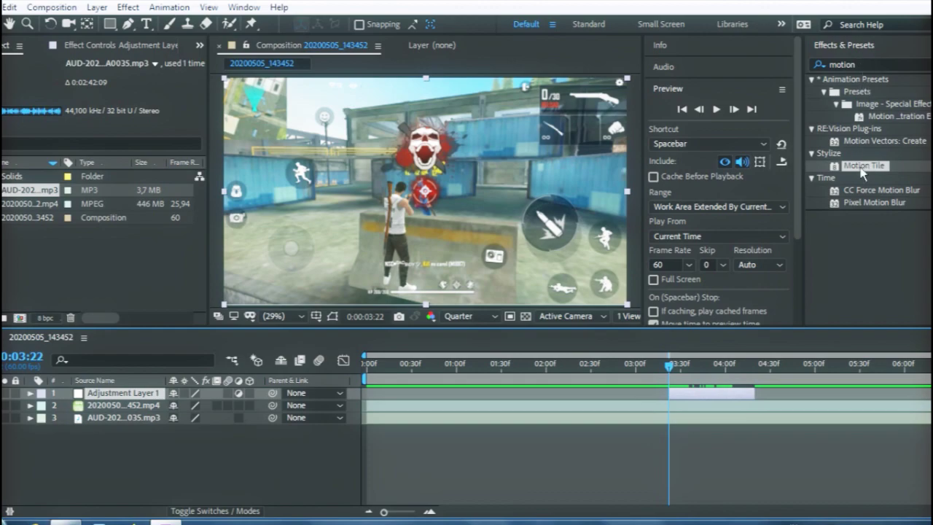
# Apply Motion Tile to Adjustment Layer 1 at 400 output width/height with mirrored edges; search 'edgeray'
pyautogui.click(860, 64)
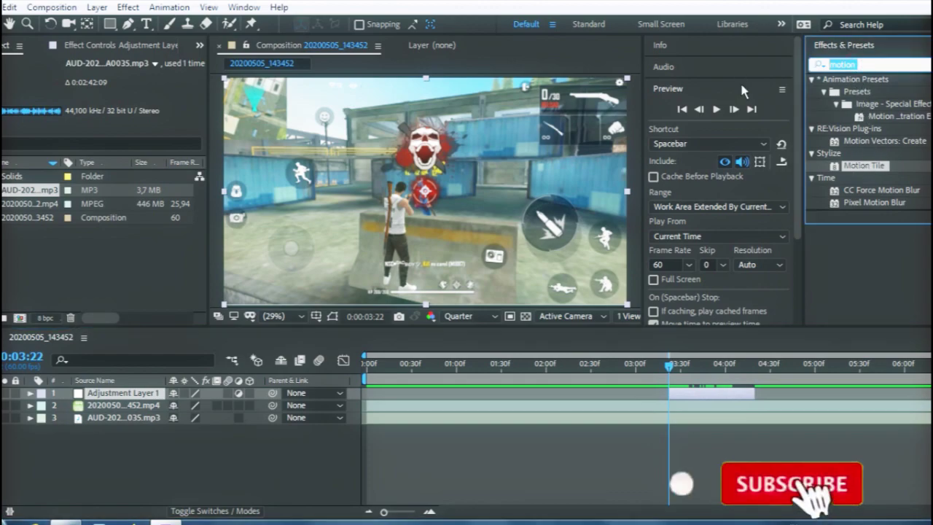
pyautogui.write('m')
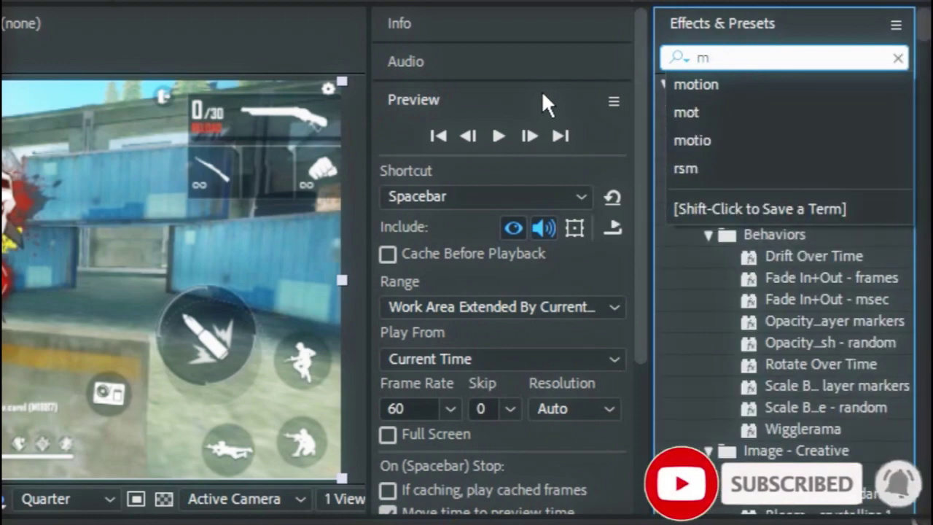
pyautogui.write('ti')
pyautogui.press('BackSpace')
pyautogui.press('BackSpace')
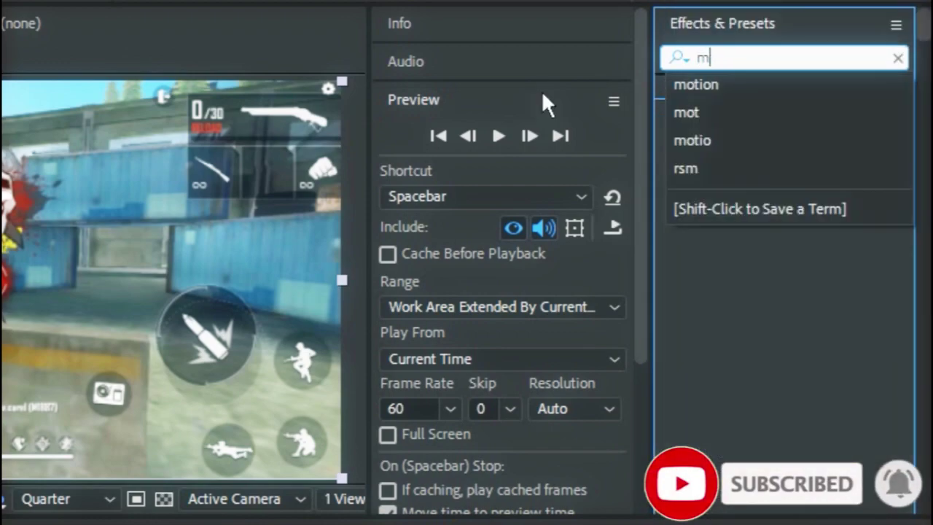
pyautogui.write('o')
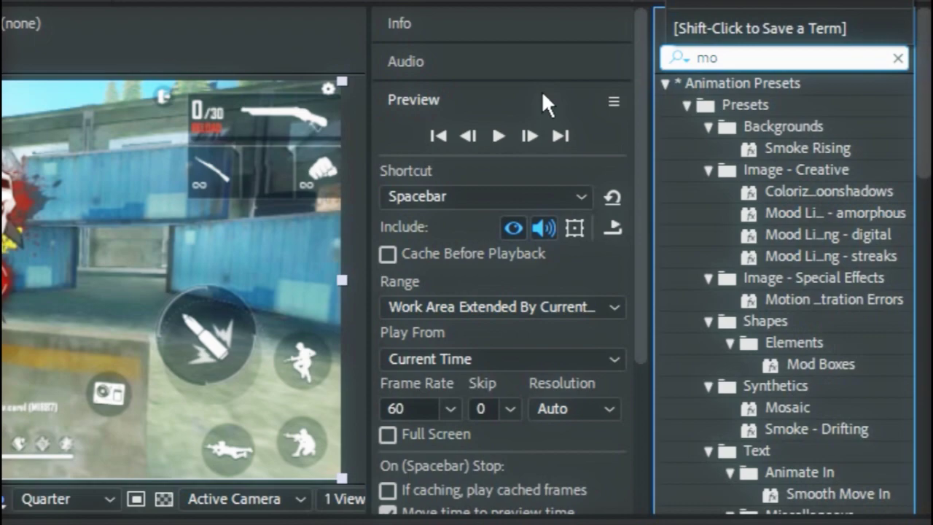
pyautogui.write('ti')
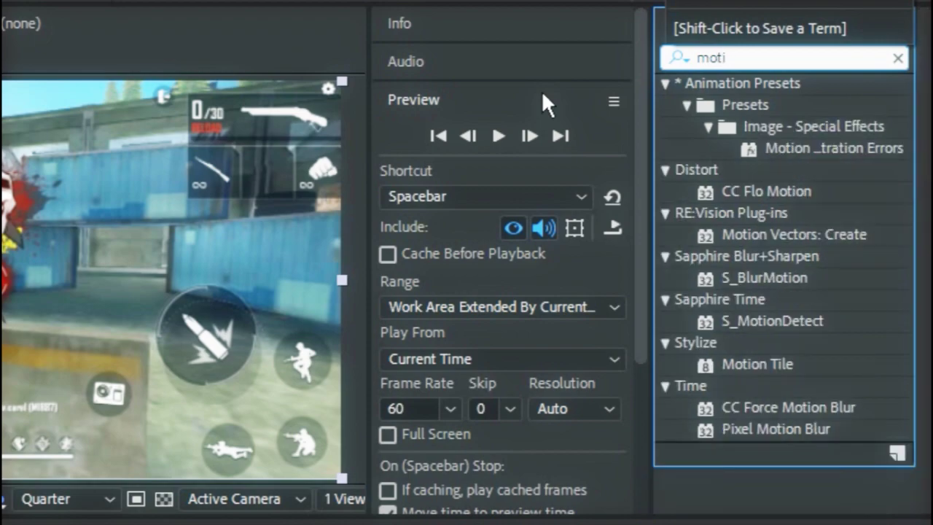
pyautogui.write('o')
pyautogui.moveTo(727, 366)
pyautogui.mouseDown()
pyautogui.moveTo(685, 403)
pyautogui.moveTo(688, 394)
pyautogui.mouseUp()
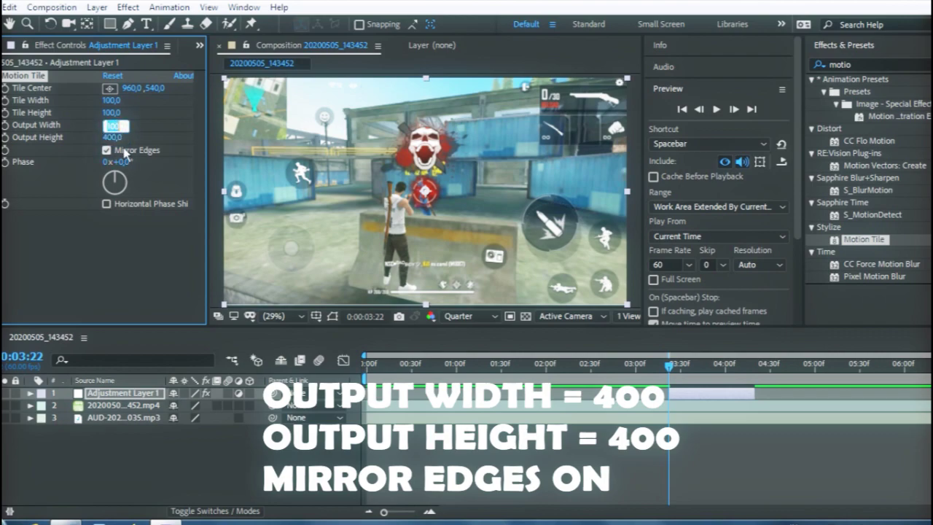
pyautogui.click(148, 283)
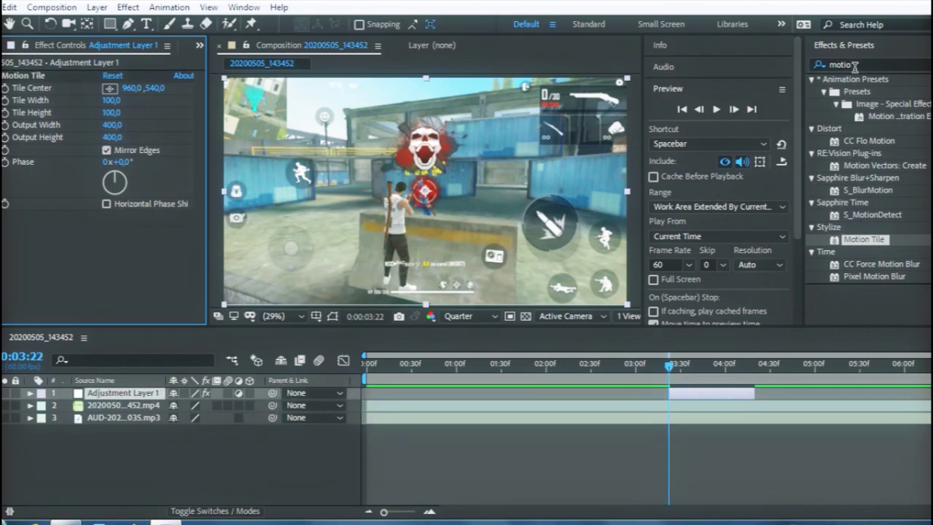
pyautogui.click(855, 66)
pyautogui.write('edge')
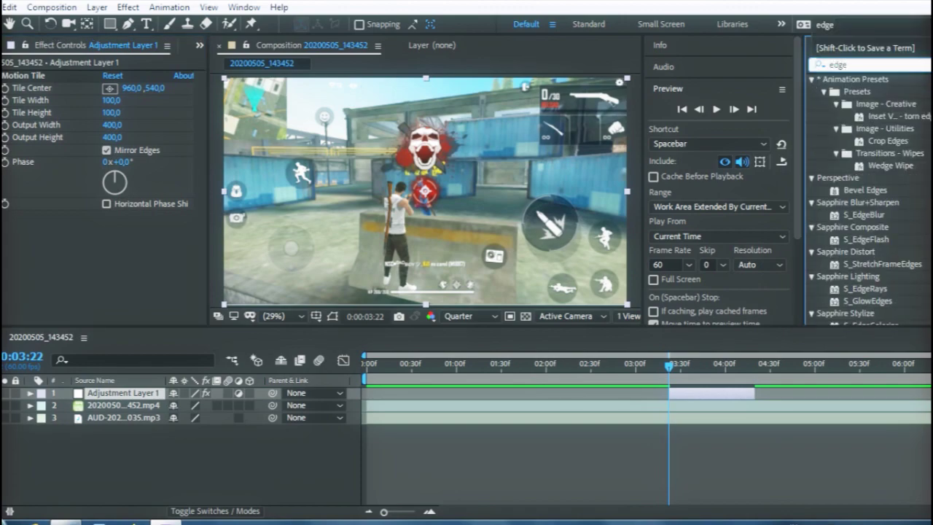
pyautogui.write('rays')
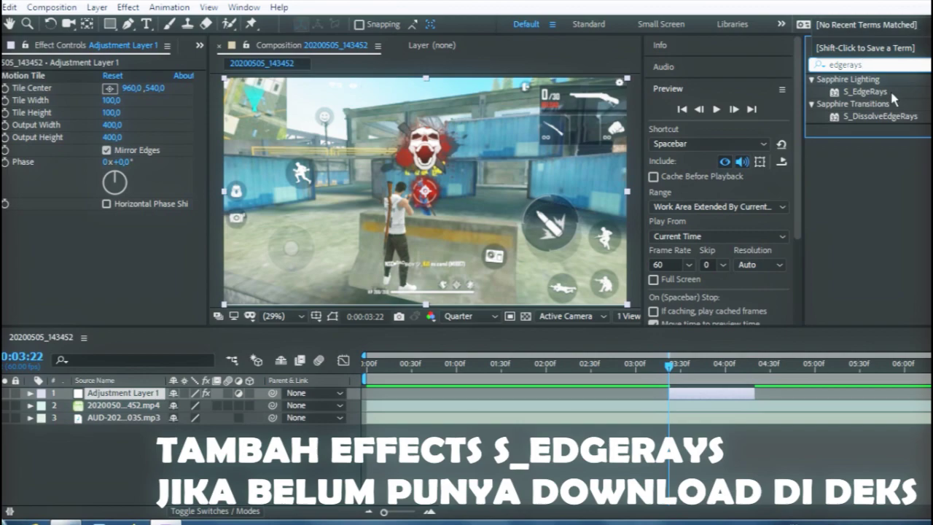
# Apply S_EdgeRays to Adjustment Layer 1 and set its Rays Brightness to 5.03
pyautogui.moveTo(883, 94); pyautogui.dragTo(802, 228)
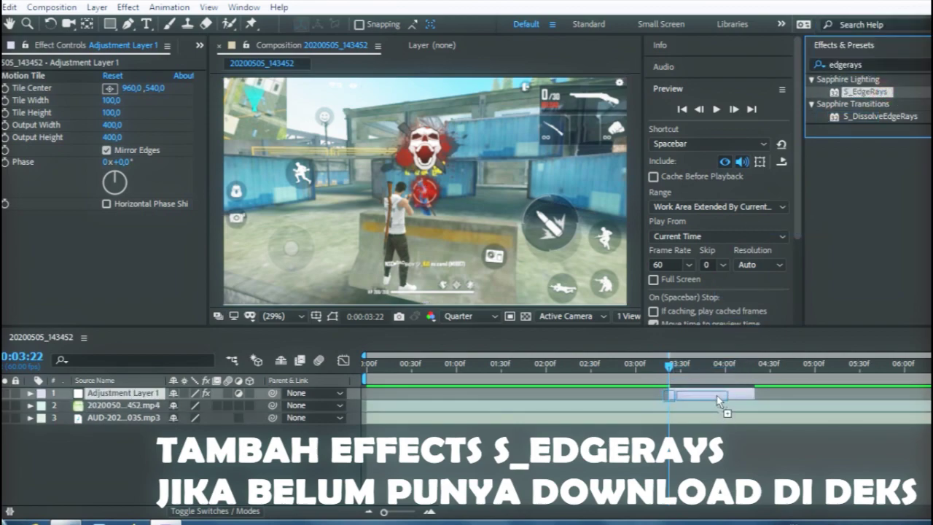
pyautogui.moveTo(718, 412); pyautogui.dragTo(718, 395)
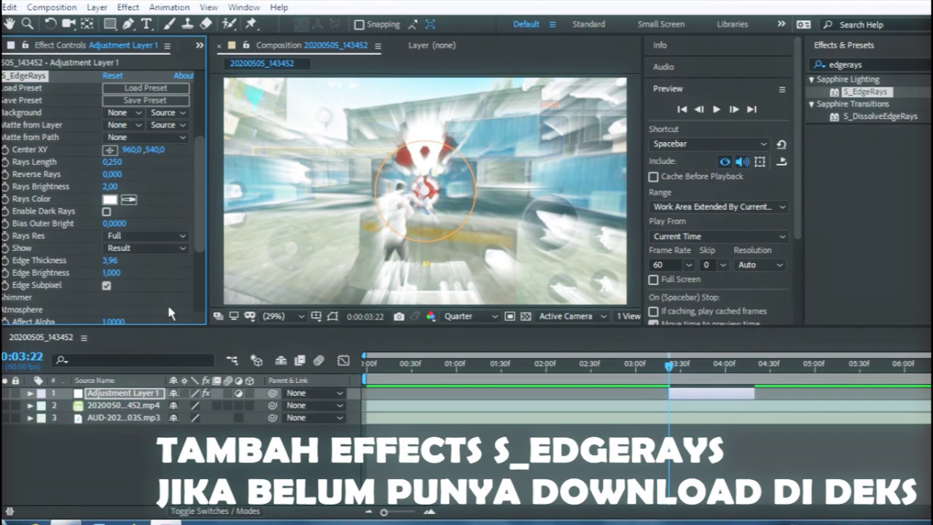
pyautogui.moveTo(197, 220); pyautogui.dragTo(198, 196)
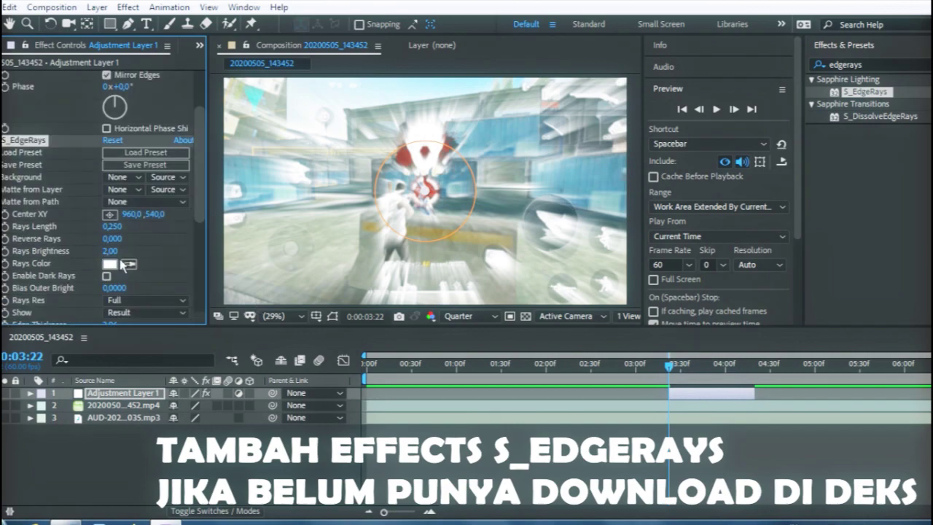
pyautogui.click(110, 250)
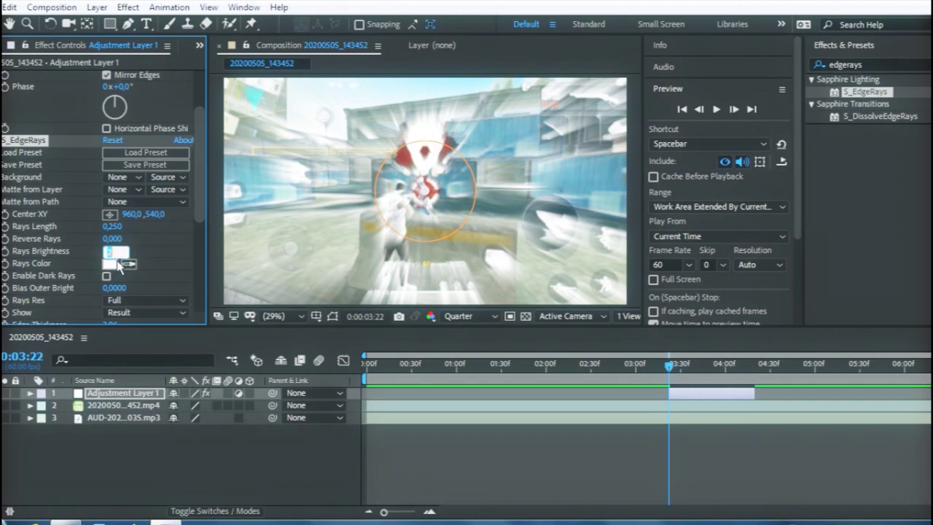
pyautogui.write('5,03')
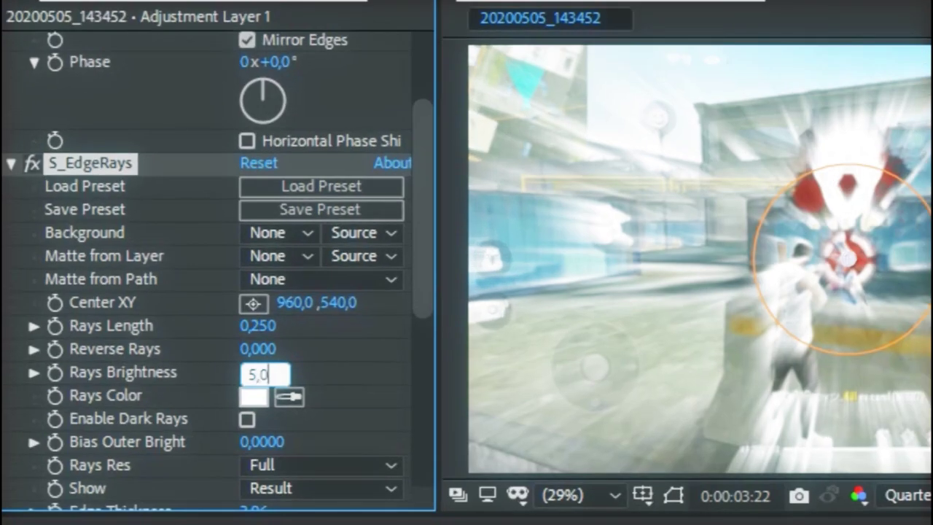
pyautogui.click(344, 369)
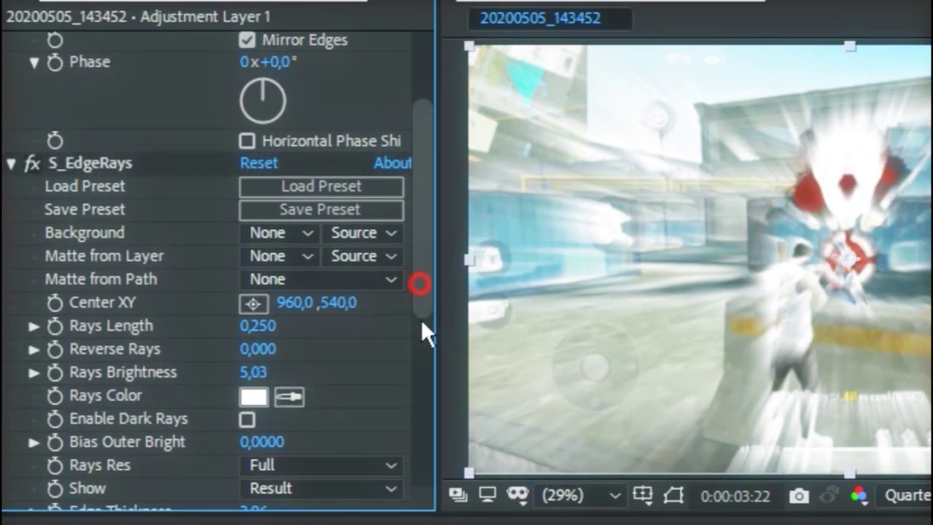
pyautogui.moveTo(421, 234); pyautogui.dragTo(424, 330)
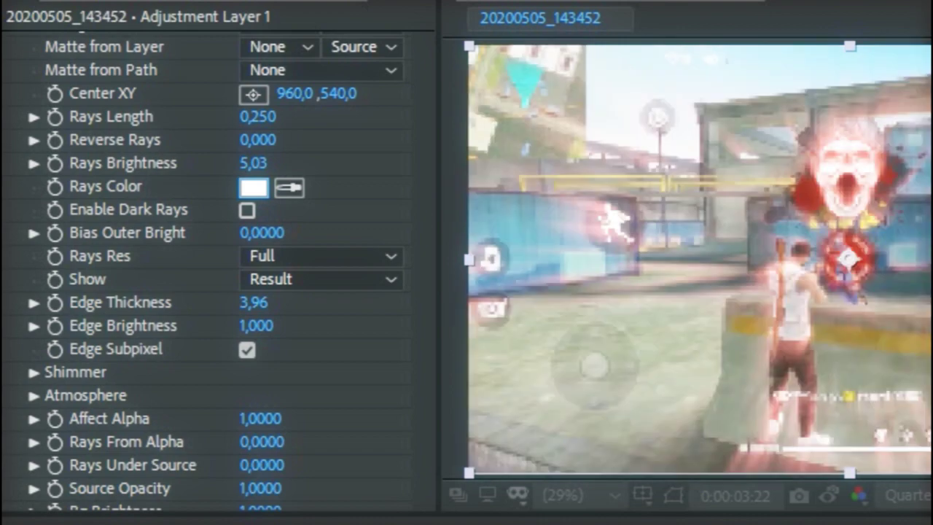
# Confirm red as the S_EdgeRays Rays Color and check the Rays Res and Show options
pyautogui.press('Return')
pyautogui.click(430, 326)
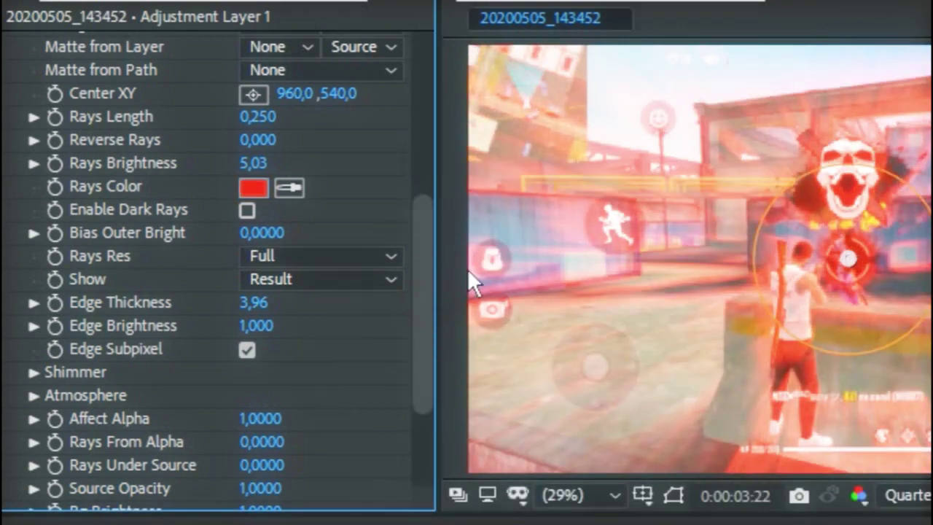
pyautogui.moveTo(427, 279); pyautogui.dragTo(423, 286)
pyautogui.click(365, 253)
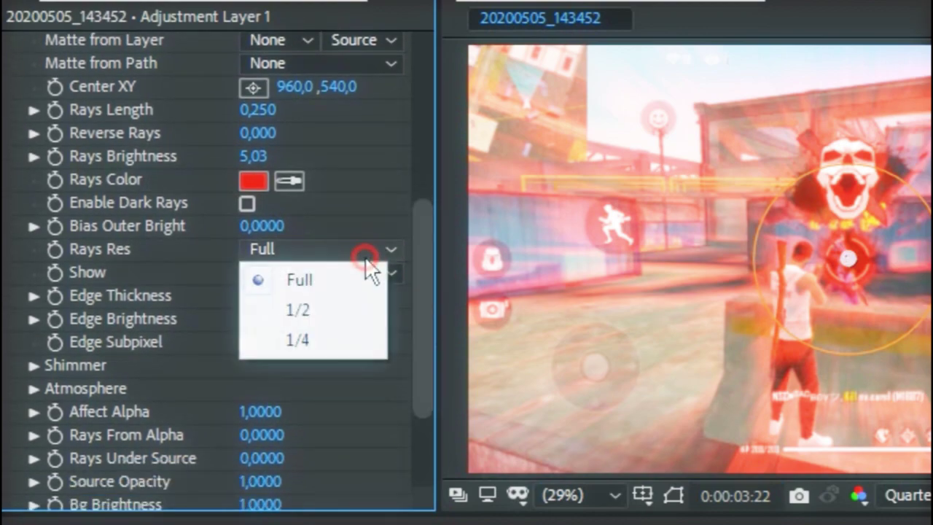
pyautogui.click(395, 269)
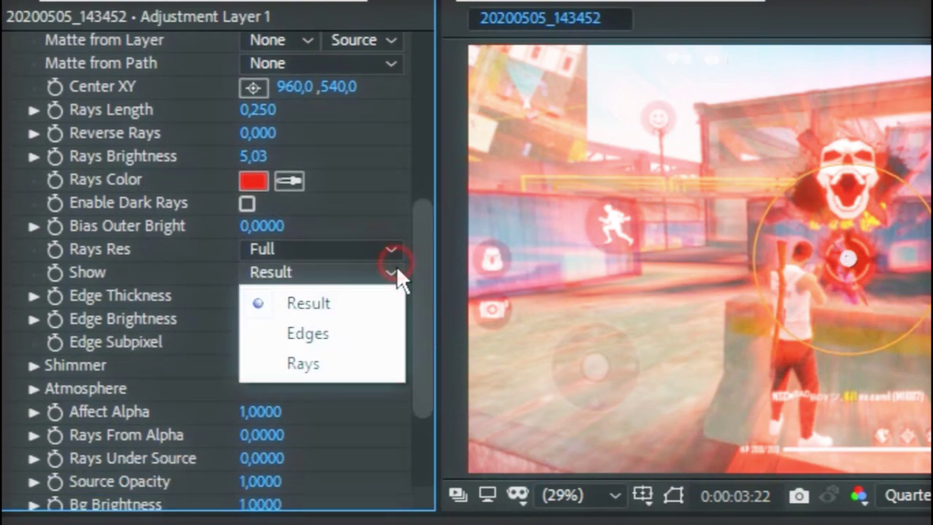
pyautogui.click(366, 256)
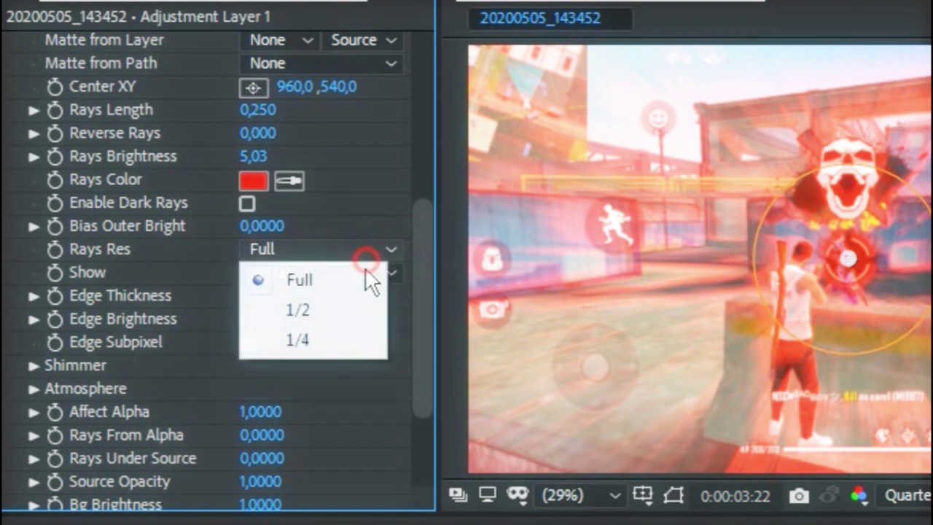
# Change S_EdgeRays Edge Thickness from 3,96 to 1,03
pyautogui.click(389, 388)
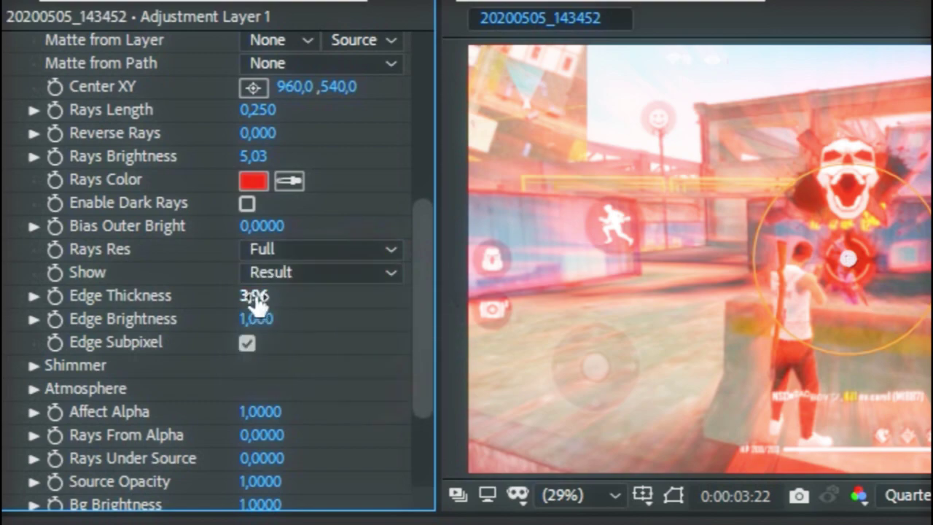
pyautogui.click(258, 297)
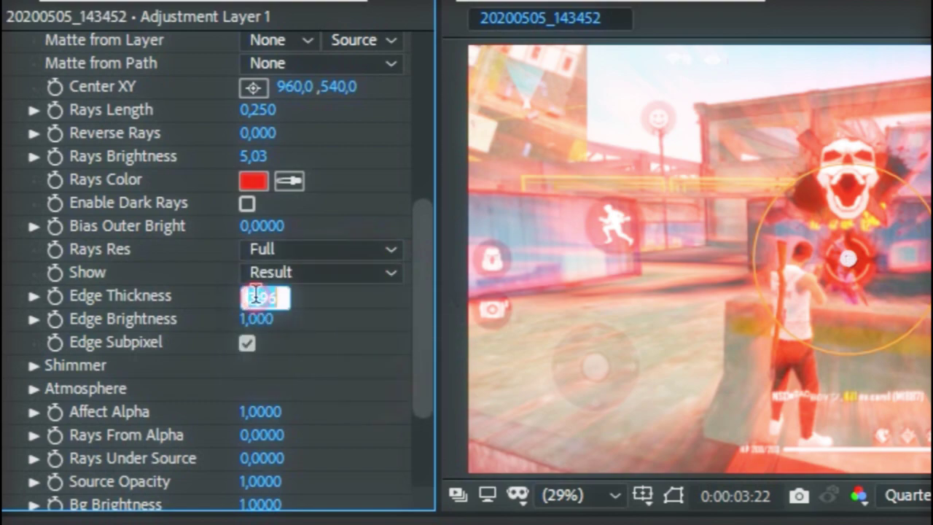
pyautogui.click(318, 315)
pyautogui.click(261, 298)
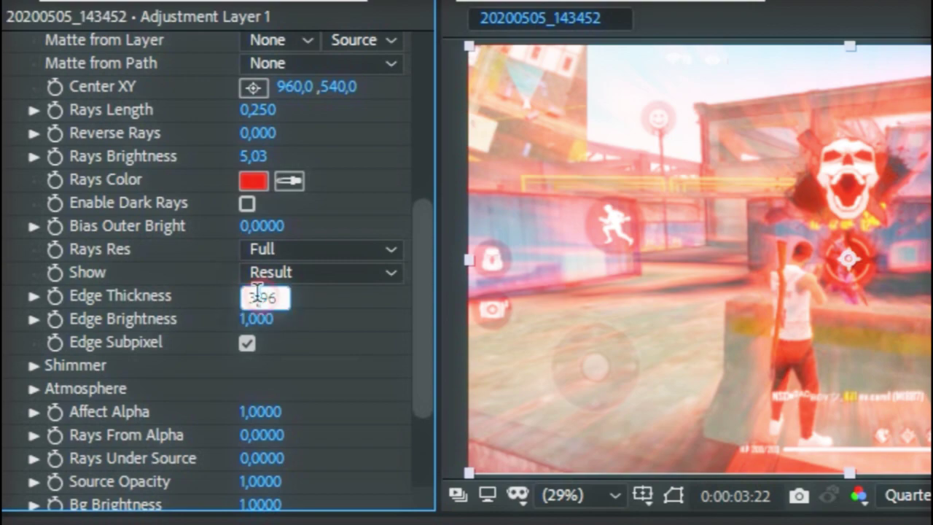
pyautogui.click(344, 315)
pyautogui.moveTo(254, 297)
pyautogui.mouseDown()
pyautogui.moveTo(219, 302)
pyautogui.moveTo(276, 297)
pyautogui.moveTo(261, 301)
pyautogui.moveTo(262, 313)
pyautogui.mouseUp()
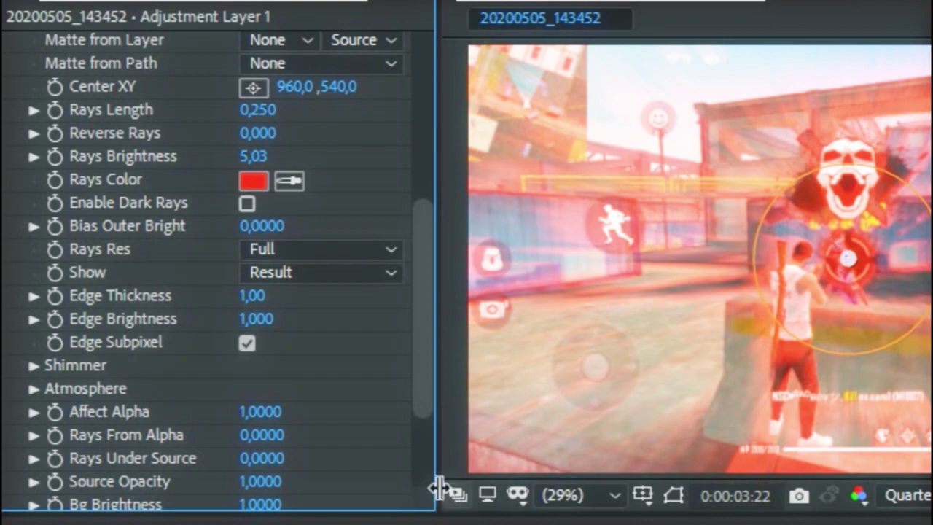
pyautogui.click(255, 299)
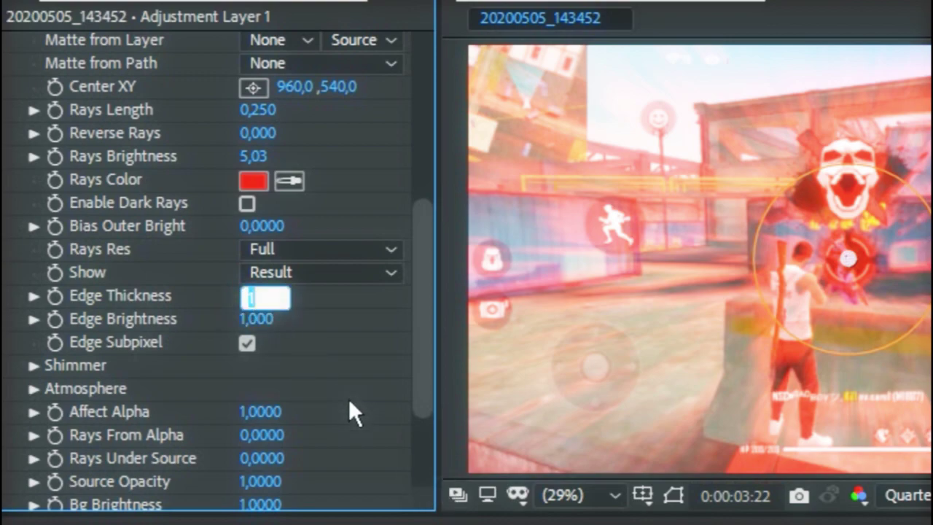
pyautogui.click(277, 296)
pyautogui.write(',03')
pyautogui.click(343, 306)
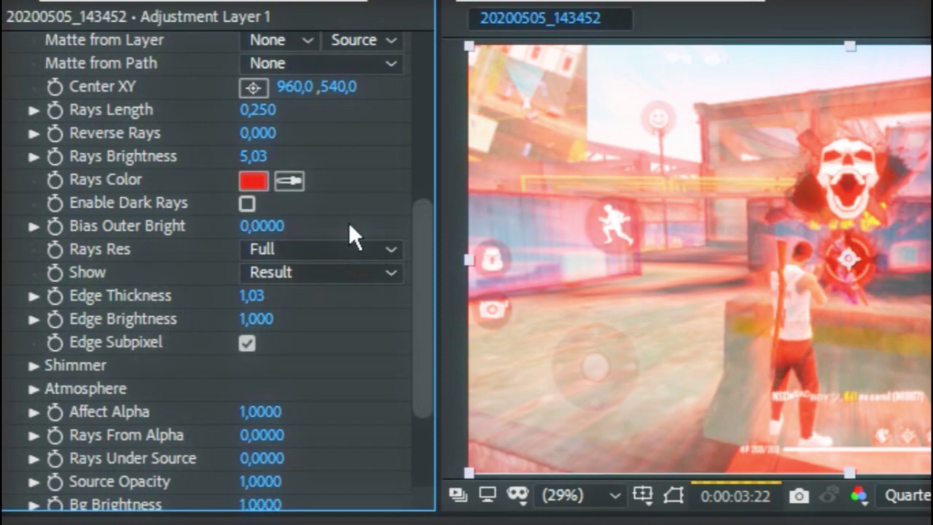
# Set S_EdgeRays Edge Brightness to 1,250
pyautogui.click(262, 318)
pyautogui.write('1')
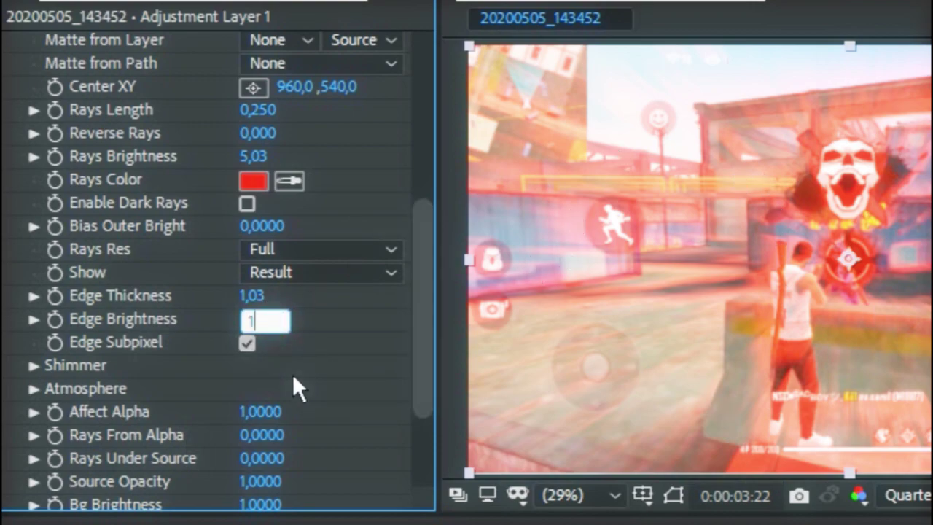
pyautogui.write(',250')
pyautogui.press('Return')
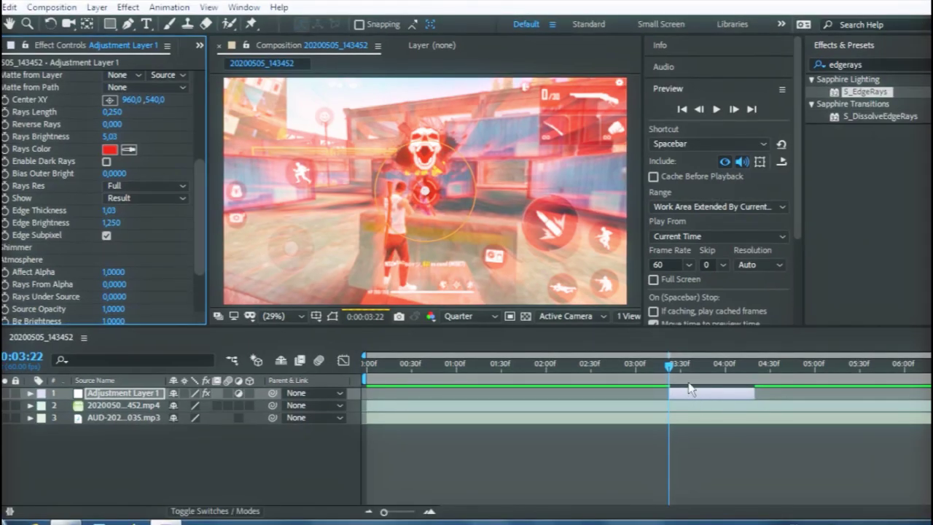
# Keyframe Edge Brightness at 0:03:22, then set it to 0 at 0:04:19, keeping Edge Subpixel on
pyautogui.click(6, 223)
pyautogui.moveTo(672, 369); pyautogui.dragTo(755, 372)
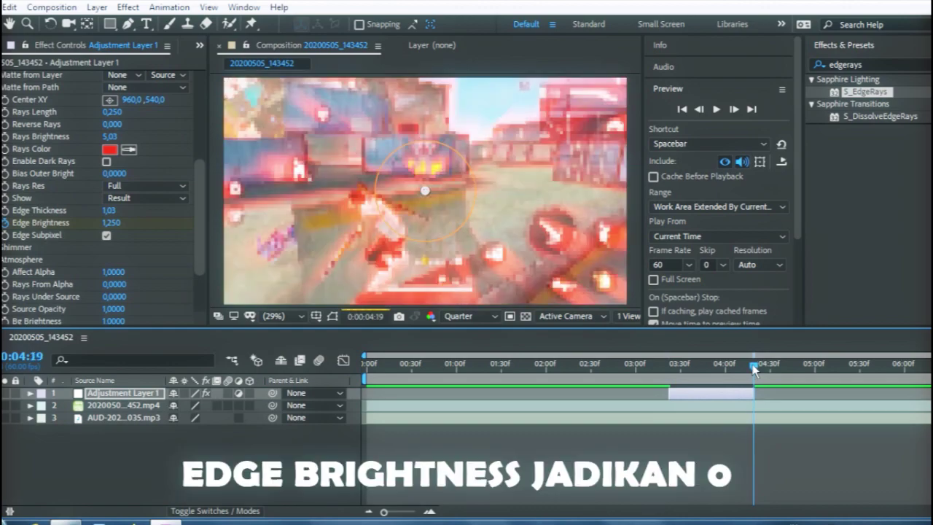
pyautogui.click(111, 222)
pyautogui.write('0')
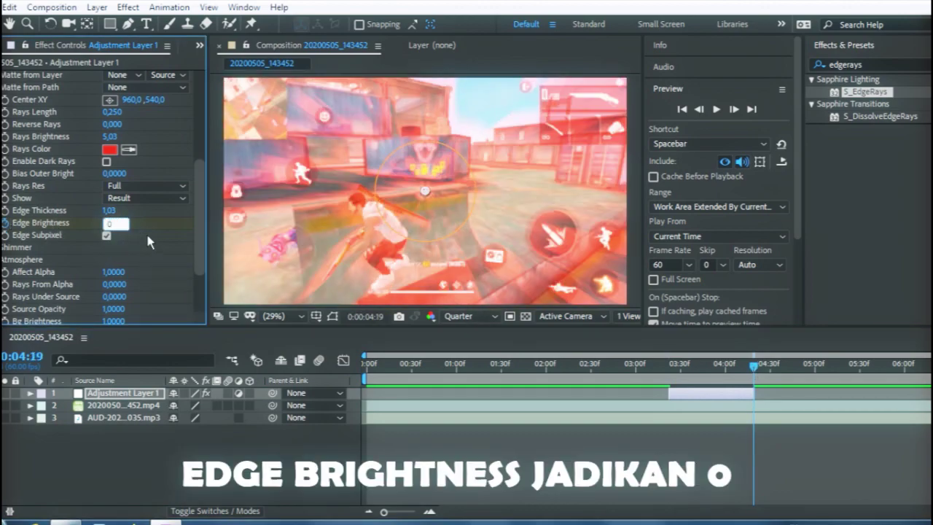
pyautogui.click(107, 236)
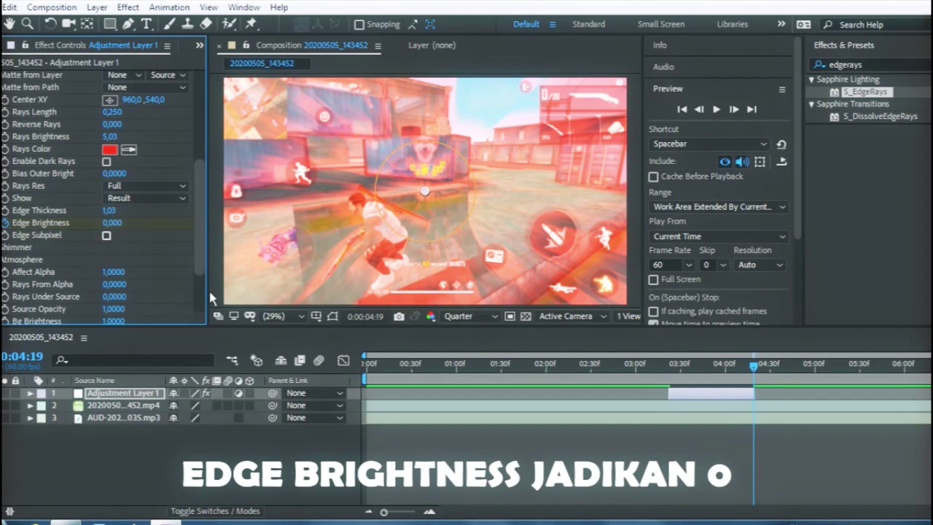
pyautogui.click(106, 235)
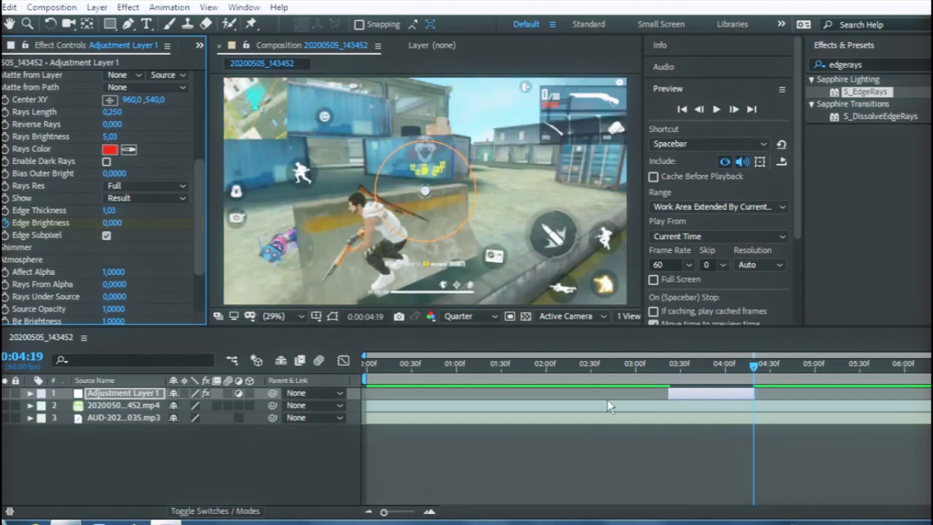
# Scrub and preview the red edge-ray fade around the kill and from the clip start
pyautogui.click(666, 368)
pyautogui.moveTo(665, 368); pyautogui.dragTo(697, 366)
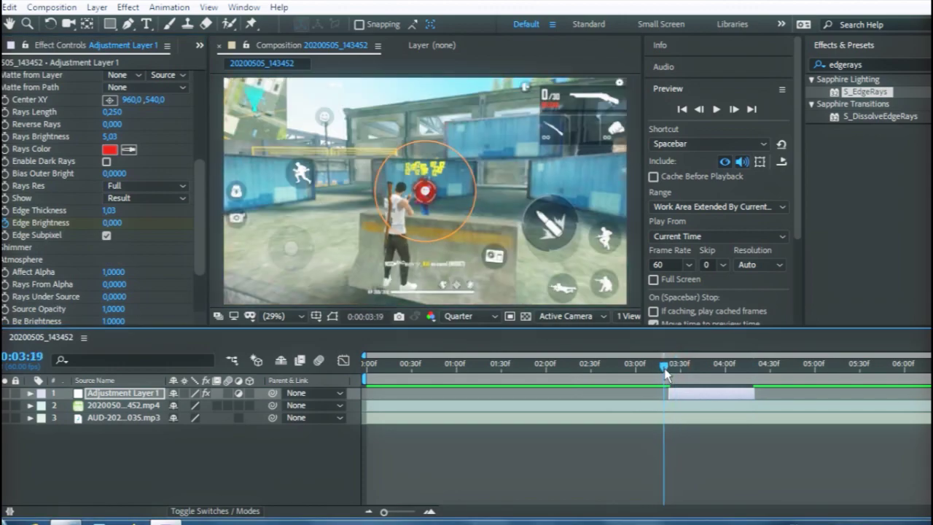
pyautogui.press('space')
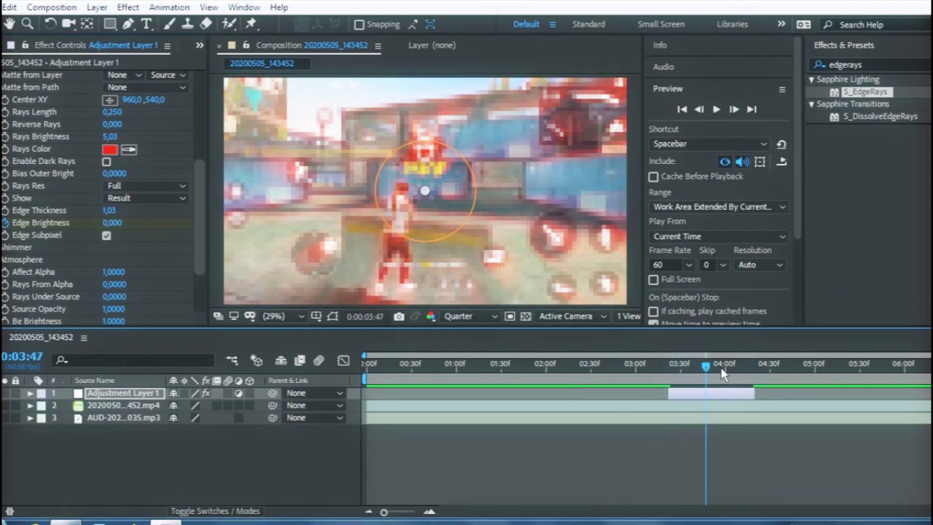
pyautogui.click(673, 366)
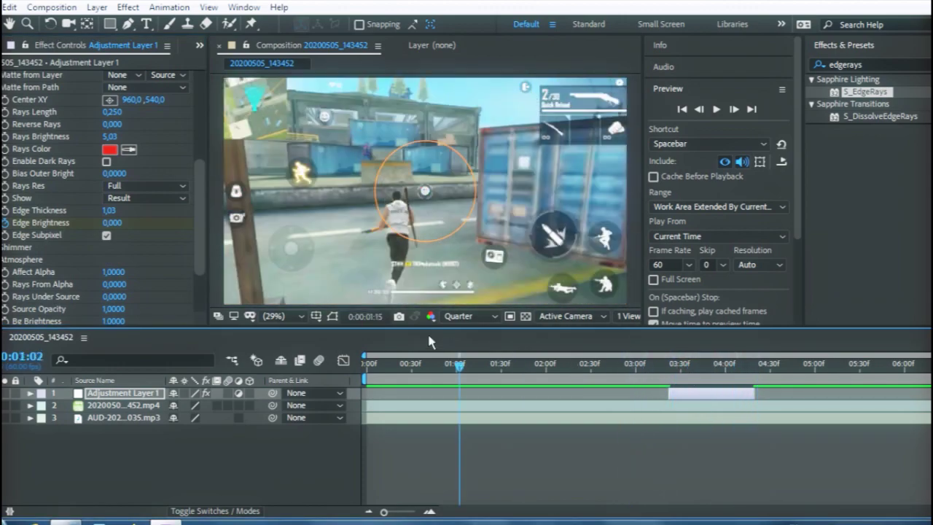
pyautogui.moveTo(632, 374); pyautogui.dragTo(364, 372)
pyautogui.click(718, 111)
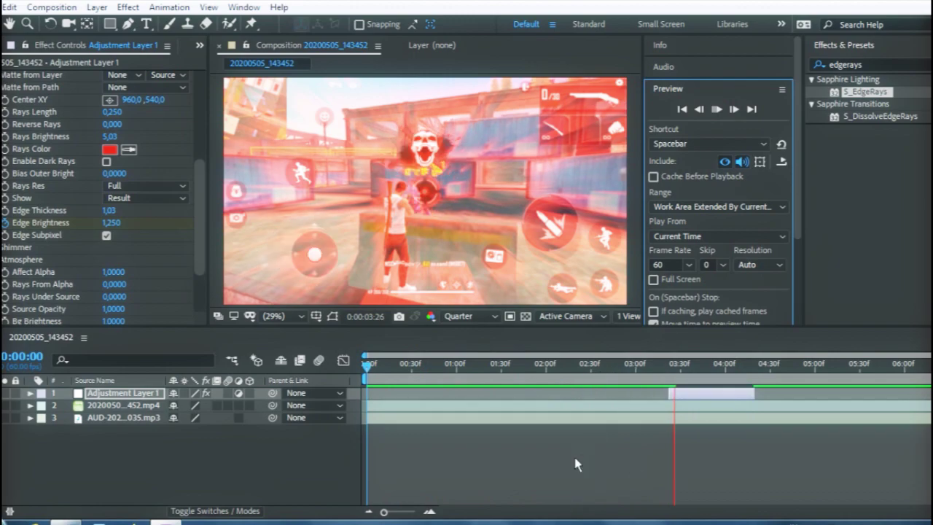
pyautogui.moveTo(621, 364); pyautogui.dragTo(701, 367)
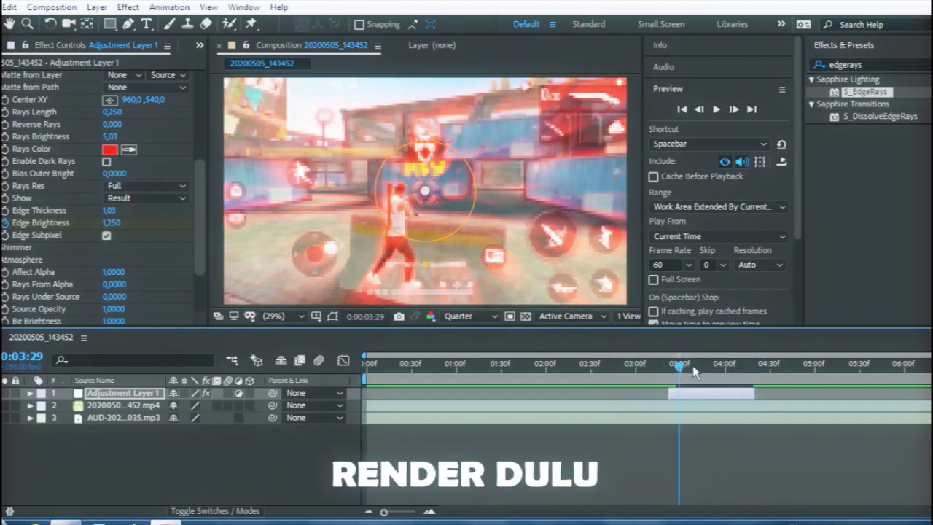
pyautogui.moveTo(701, 367); pyautogui.dragTo(638, 367)
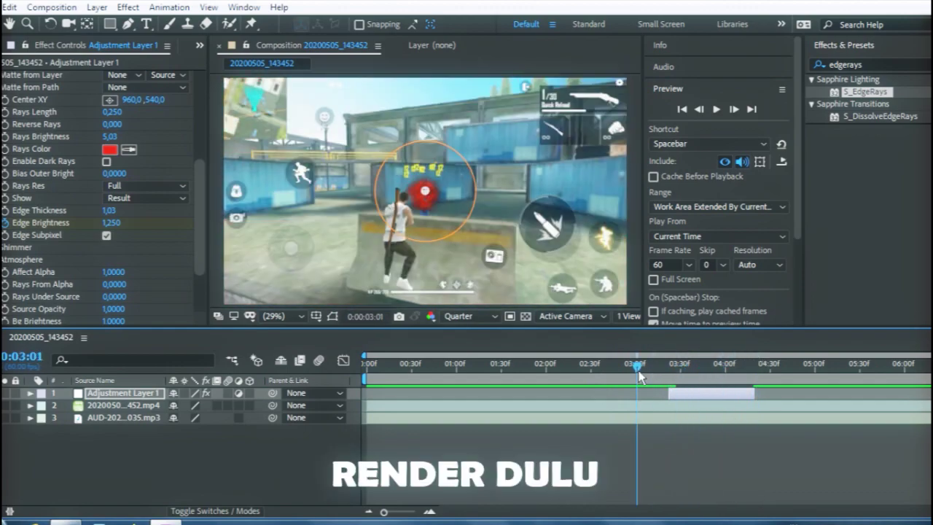
# Replay the effect from 0:03:10 and from frame 0, ending near 0:03:37
pyautogui.click(718, 111)
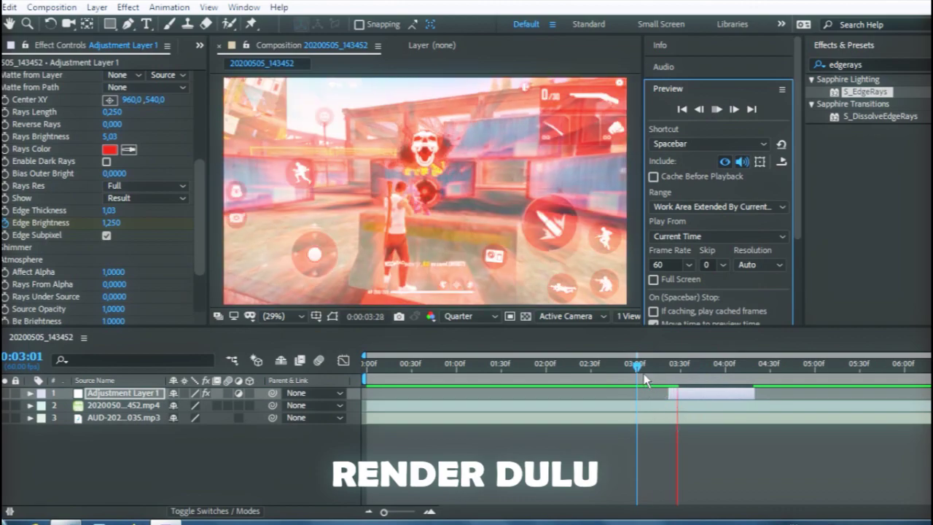
pyautogui.moveTo(644, 370)
pyautogui.mouseDown()
pyautogui.moveTo(751, 375)
pyautogui.moveTo(685, 377)
pyautogui.mouseUp()
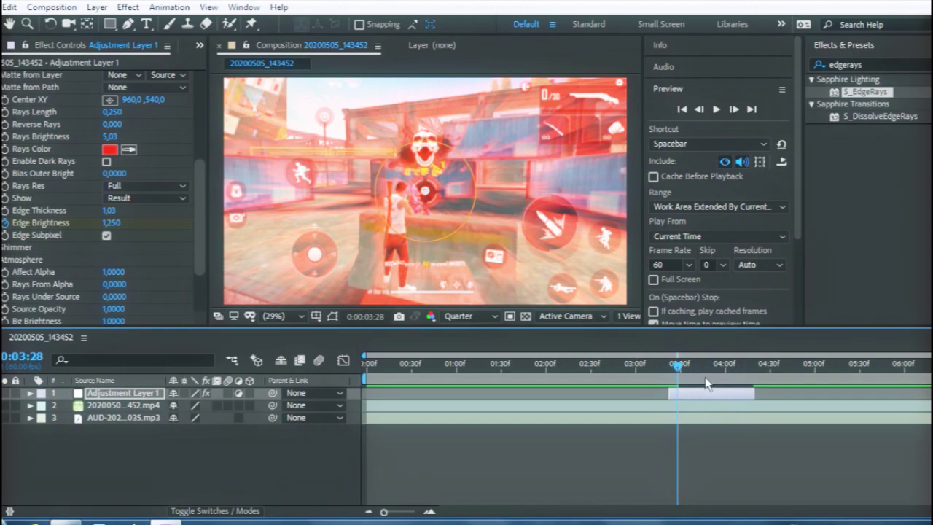
pyautogui.moveTo(689, 371); pyautogui.dragTo(651, 369)
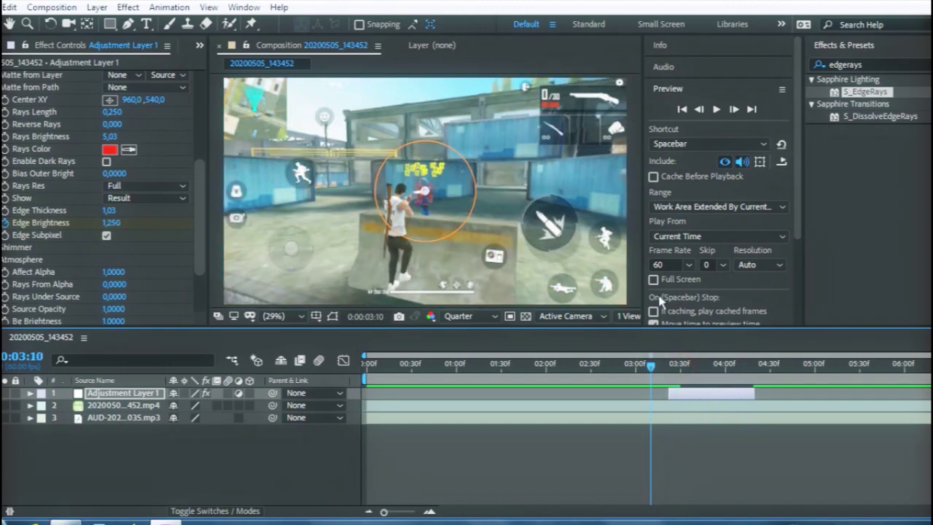
pyautogui.click(716, 109)
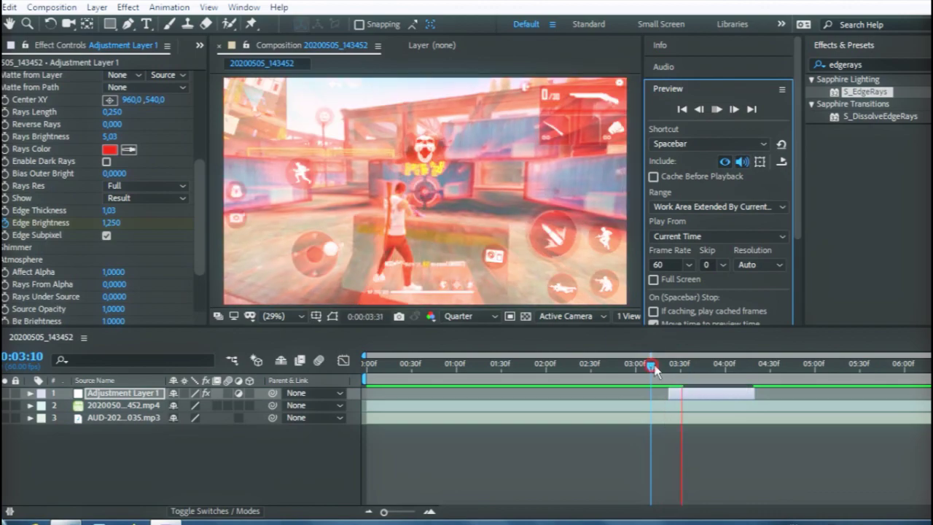
pyautogui.moveTo(652, 368); pyautogui.dragTo(366, 370)
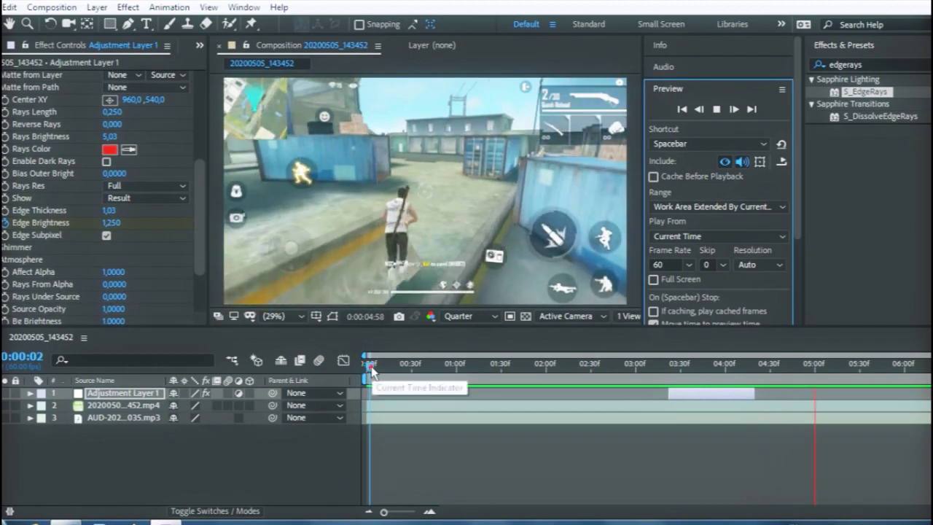
pyautogui.click(717, 109)
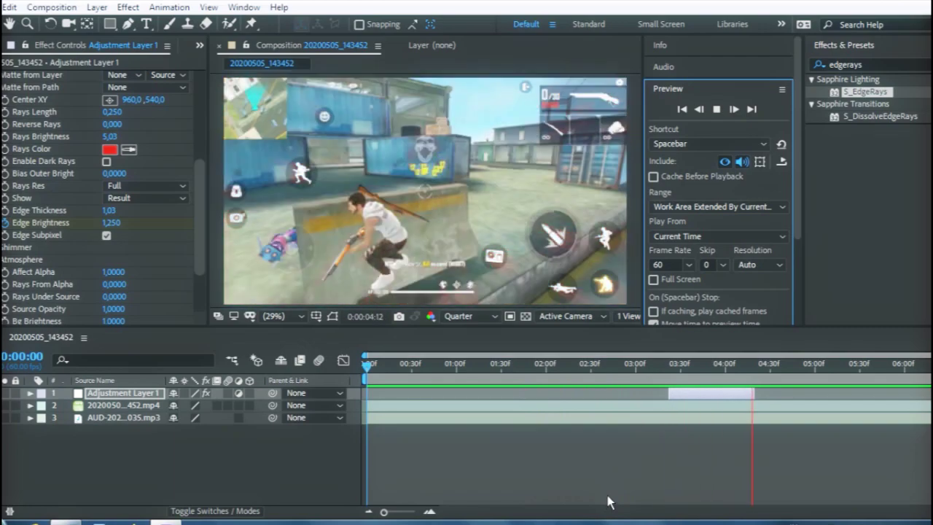
pyautogui.click(676, 371)
pyautogui.moveTo(676, 371)
pyautogui.mouseDown()
pyautogui.moveTo(693, 373)
pyautogui.moveTo(667, 394)
pyautogui.mouseUp()
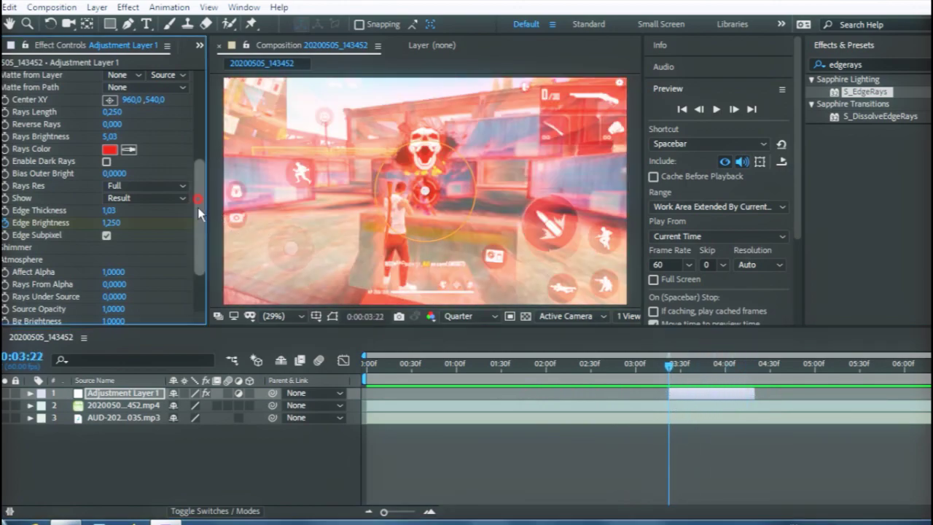
pyautogui.scroll(-3, 182, 219)
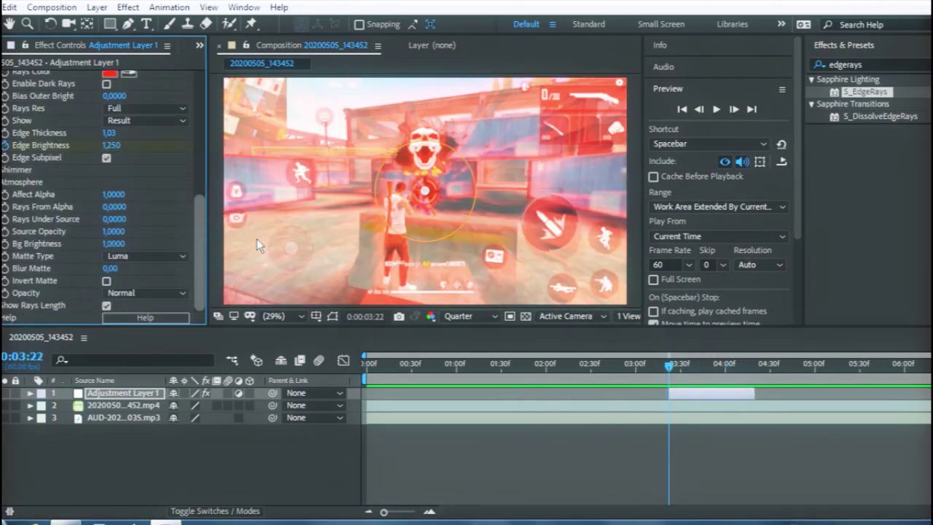
# Search 'wave' in Effects & Presets and apply Wave Warp to Adjustment Layer 1 twice
pyautogui.click(874, 63)
pyautogui.write('wave')
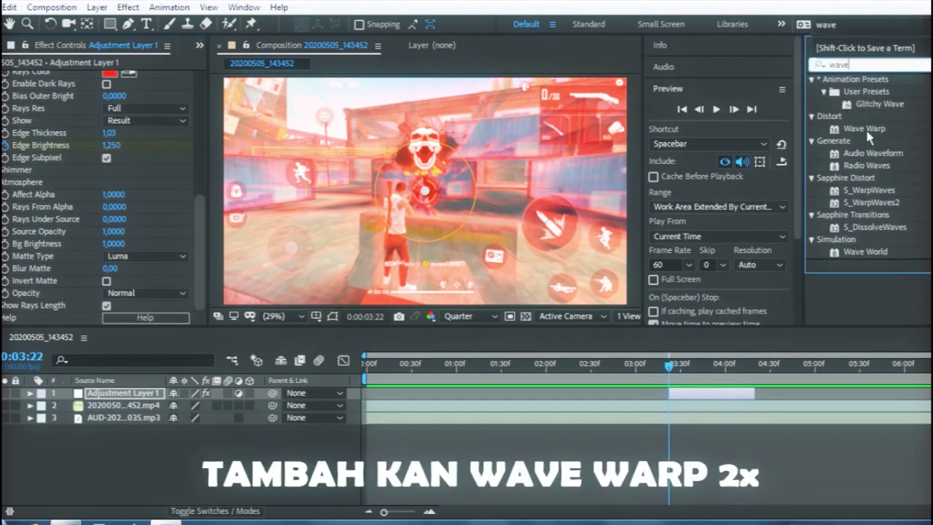
pyautogui.moveTo(869, 136); pyautogui.dragTo(729, 392)
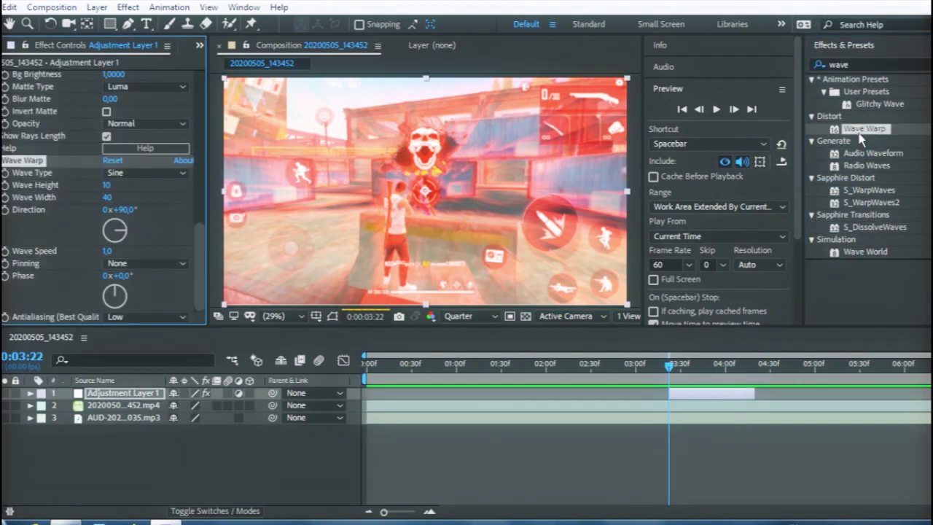
pyautogui.doubleClick(863, 129)
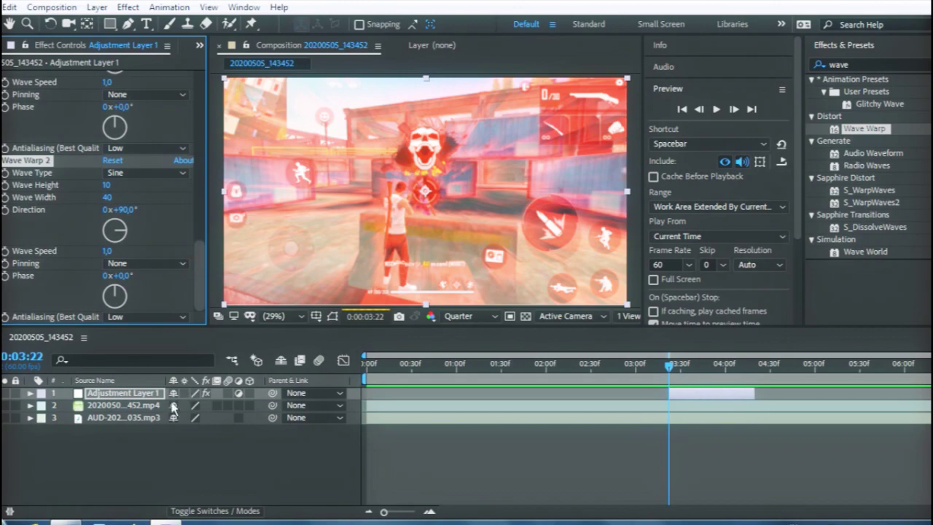
pyautogui.press('Delete')
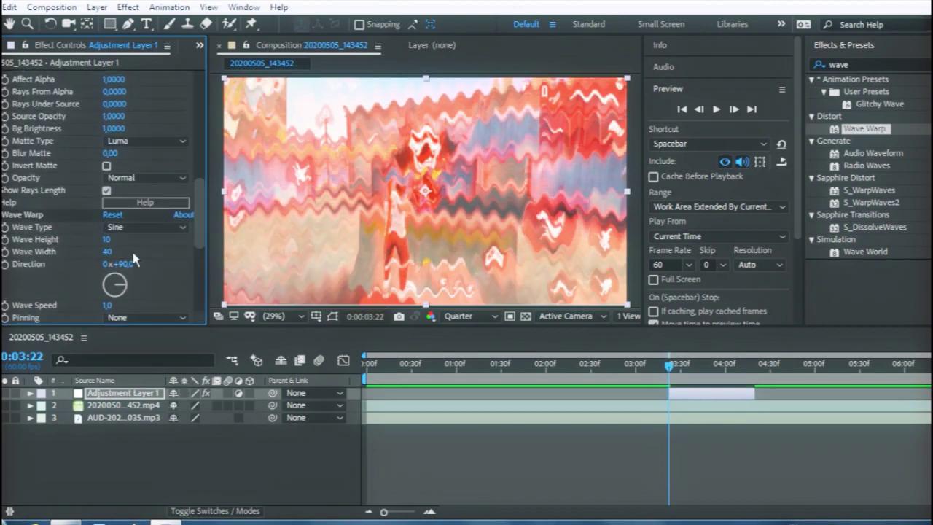
# Set the first Wave Warp's wave height to 40 and wave width to 300
pyautogui.click(107, 241)
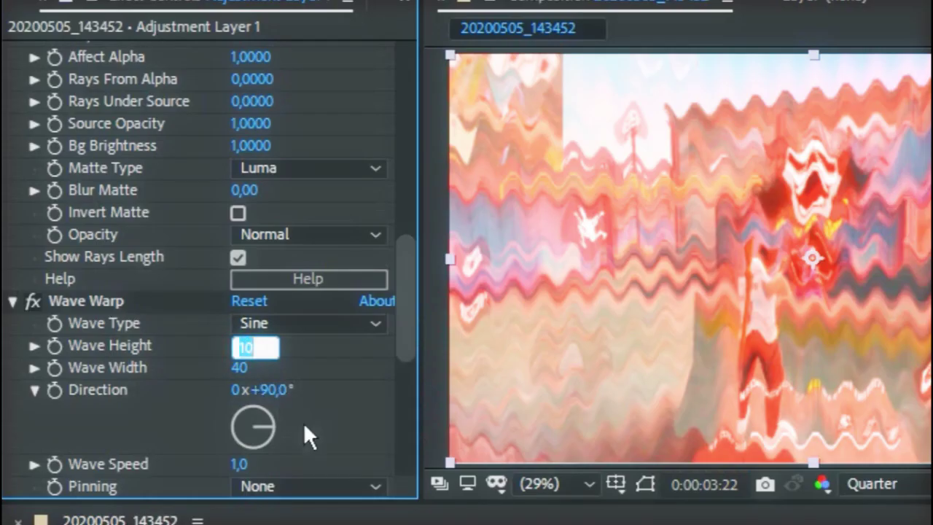
pyautogui.write('4')
pyautogui.write('0')
pyautogui.press('Tab')
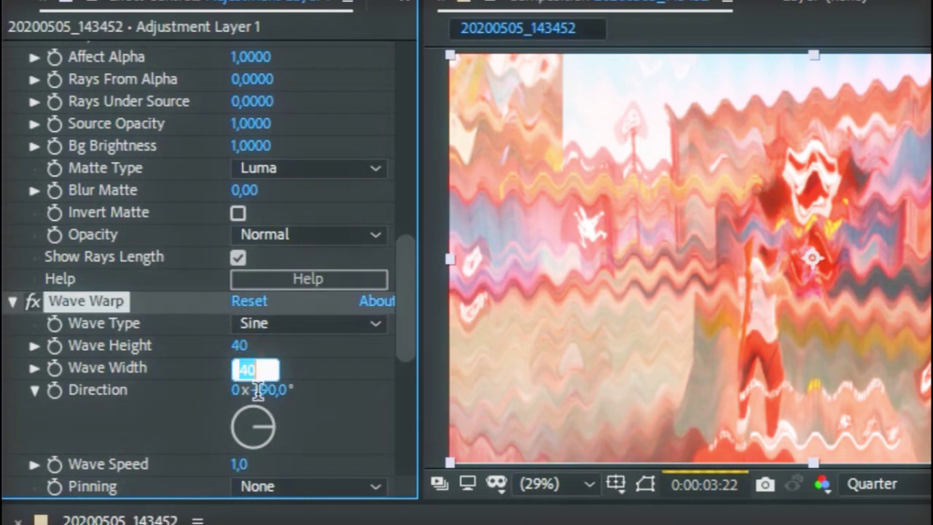
pyautogui.write('300')
pyautogui.click(381, 346)
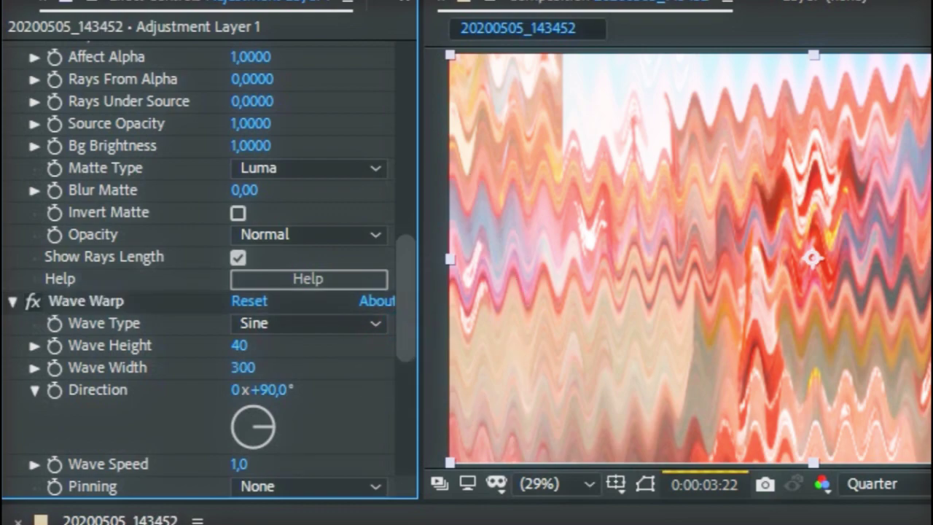
pyautogui.moveTo(405, 312); pyautogui.dragTo(398, 421)
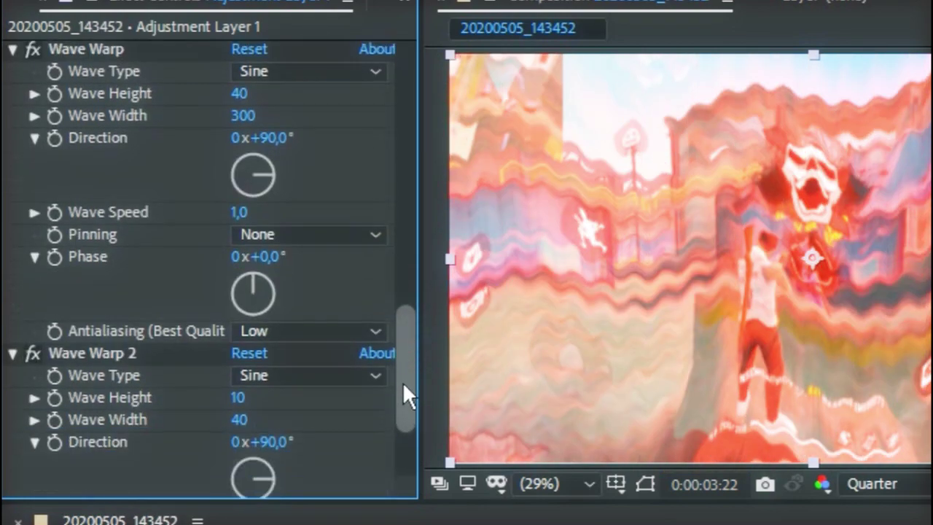
# Give Wave Warp 2 a wave height of 40, wave width of 300 and direction of 180°
pyautogui.click(239, 309)
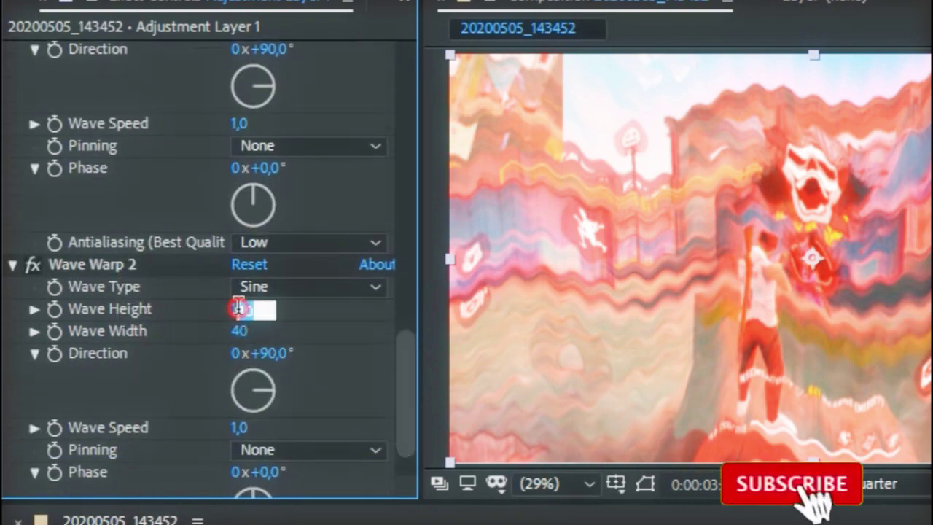
pyautogui.write('40')
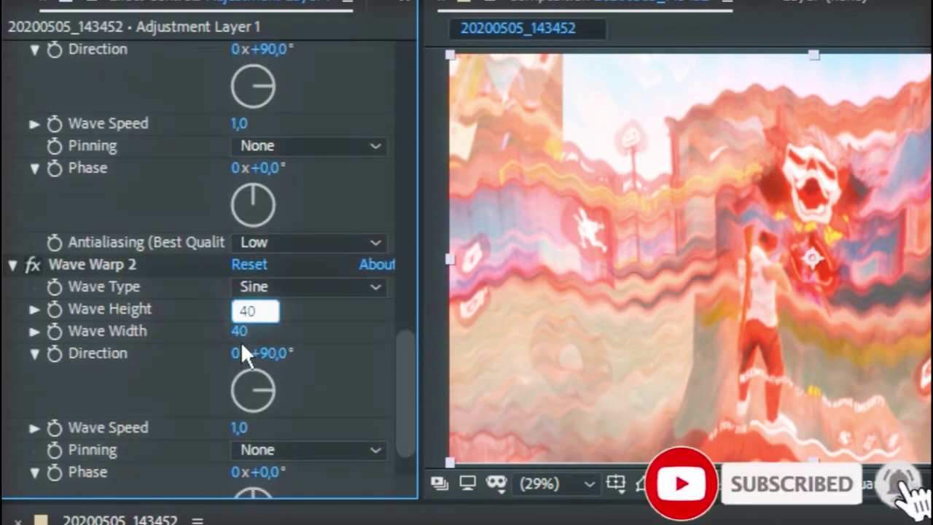
pyautogui.press('Tab')
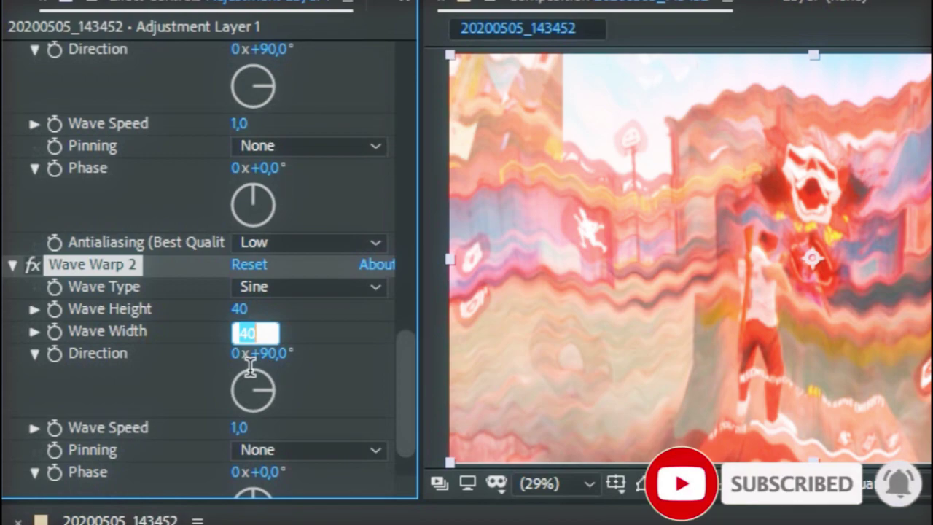
pyautogui.write('300')
pyautogui.press('Return')
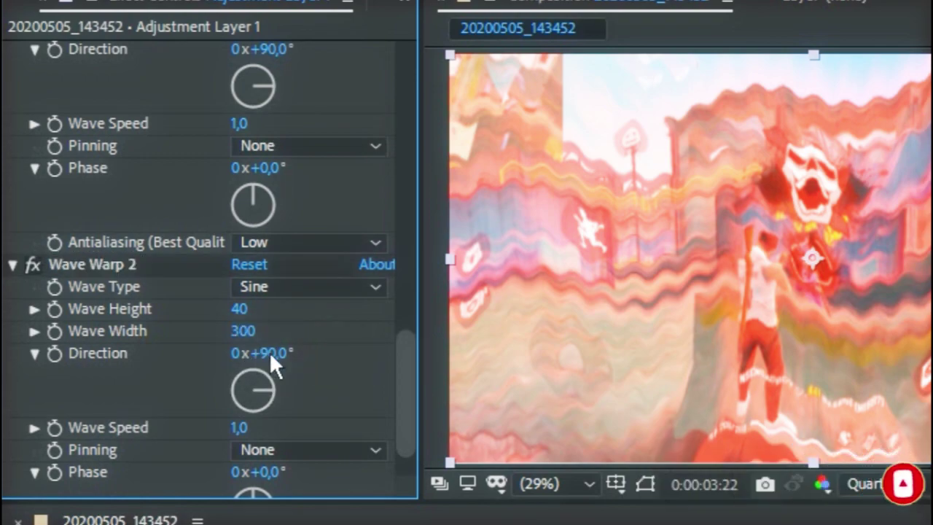
pyautogui.click(268, 357)
pyautogui.write('1')
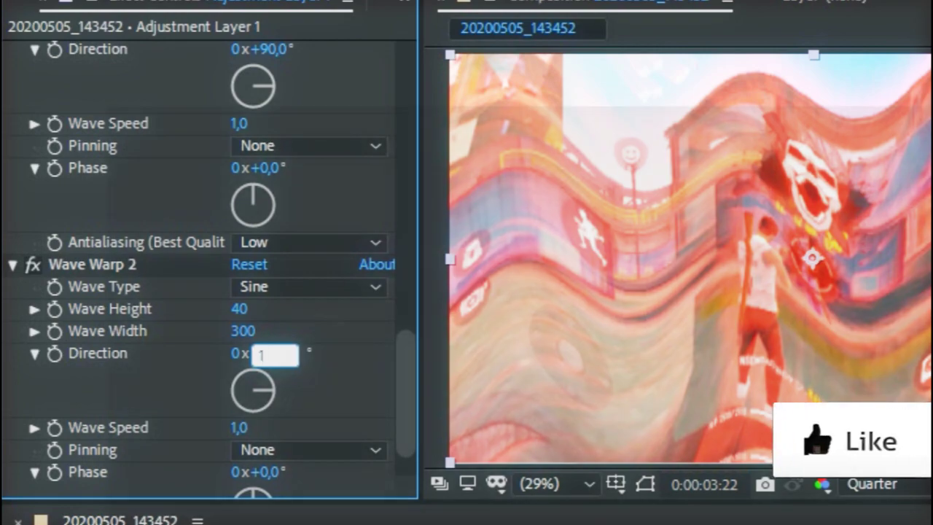
pyautogui.write('80')
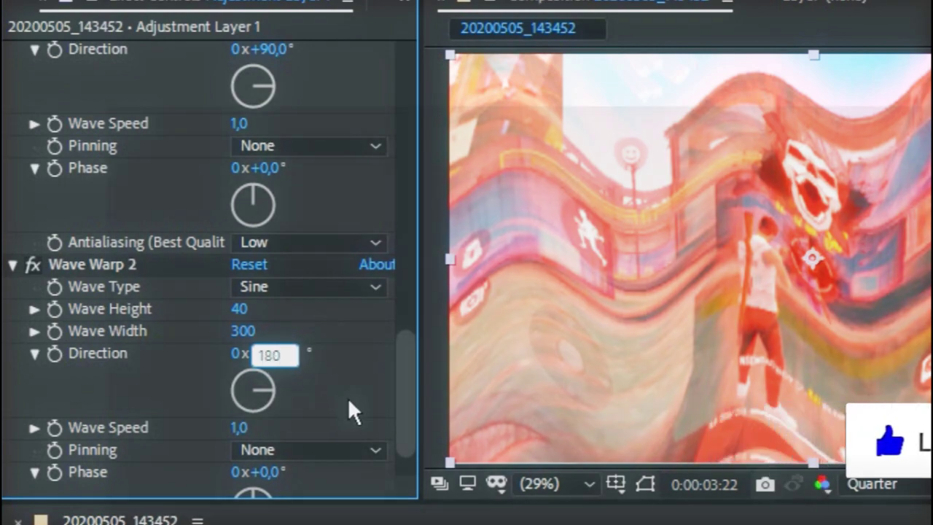
pyautogui.press('Return')
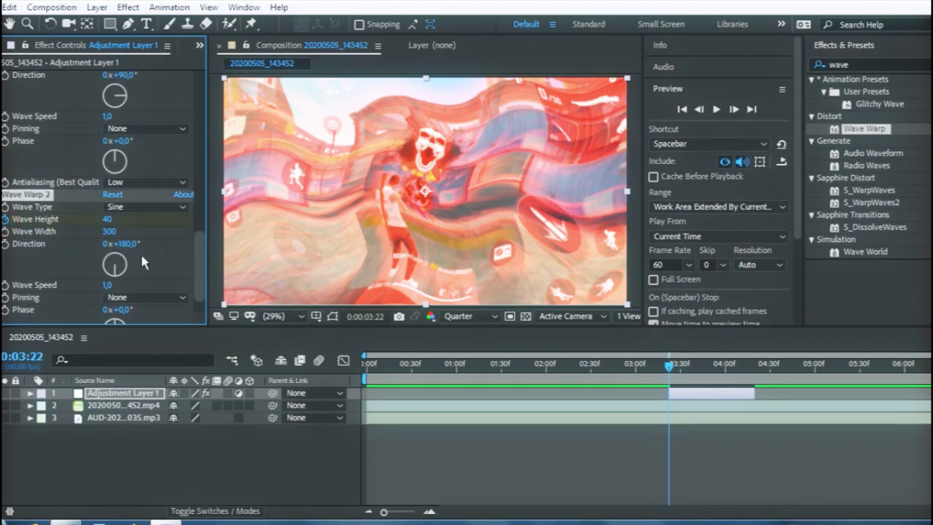
# Keyframe Wave Height at 40 at 0:00:03:22 and 0 at 0:00:04:20, then scrub back to preview
pyautogui.moveTo(201, 261); pyautogui.dragTo(202, 210)
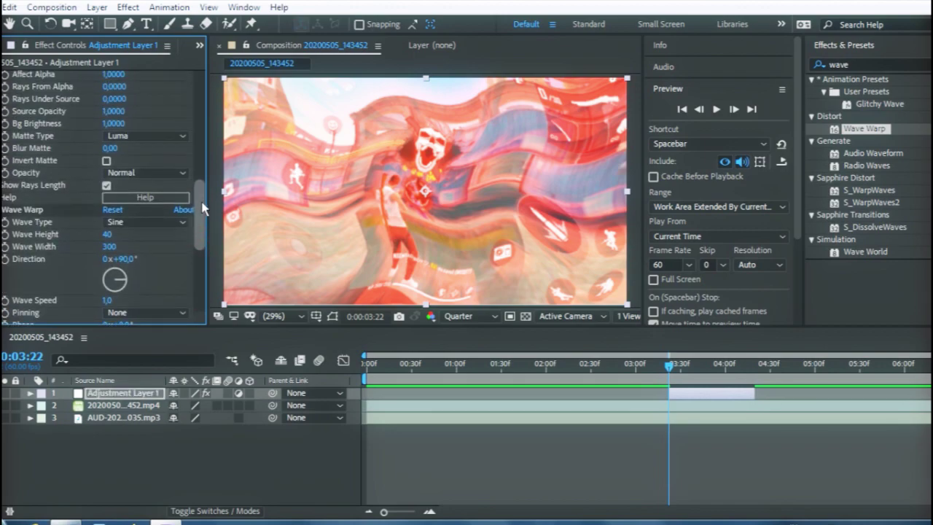
pyautogui.click(6, 234)
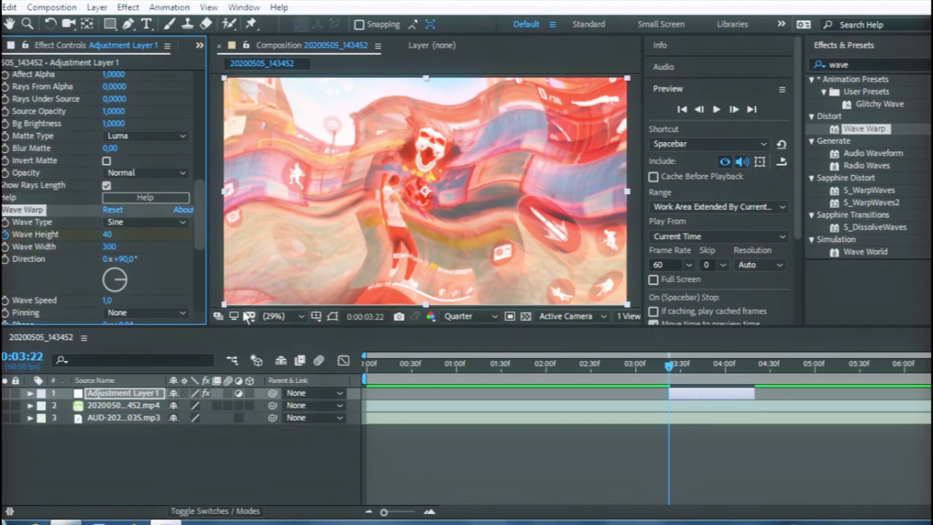
pyautogui.click(676, 366)
pyautogui.moveTo(676, 366); pyautogui.dragTo(758, 371)
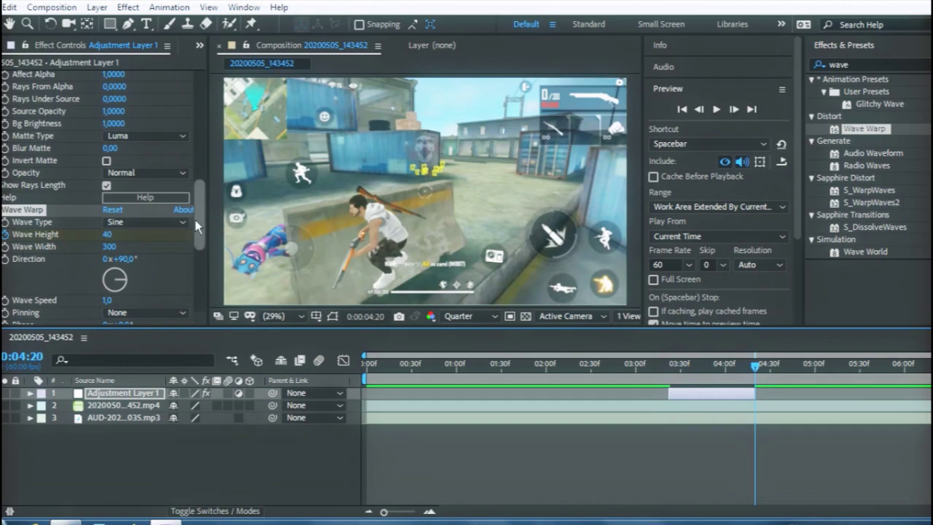
pyautogui.click(108, 234)
pyautogui.write('0')
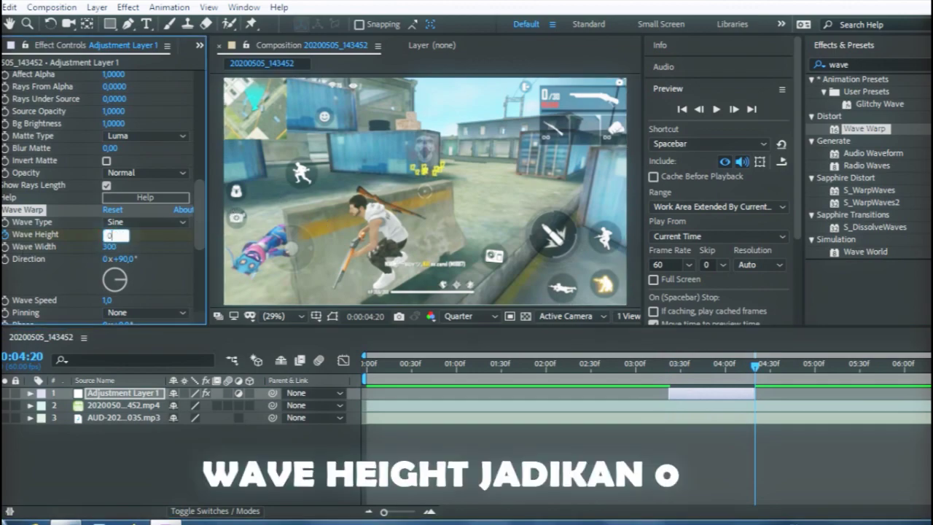
pyautogui.scroll(-3, 198, 285)
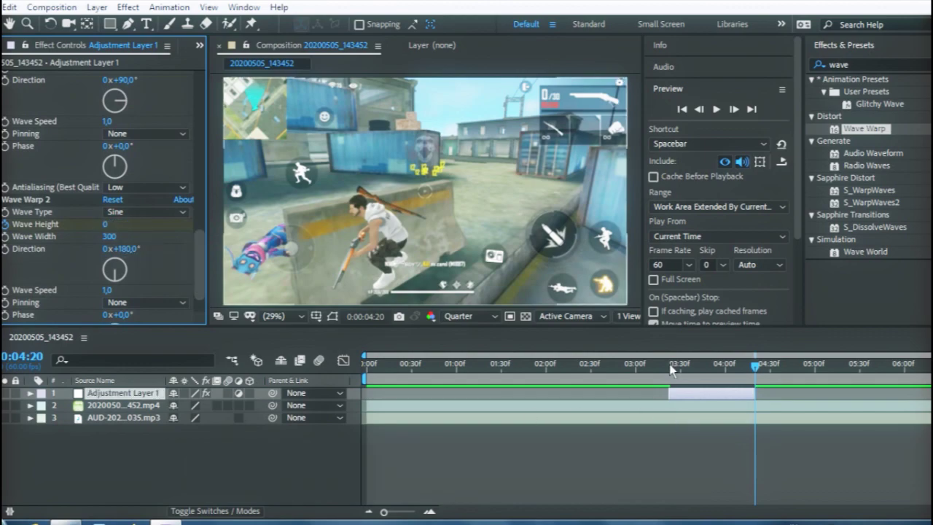
pyautogui.moveTo(670, 373); pyautogui.dragTo(633, 374)
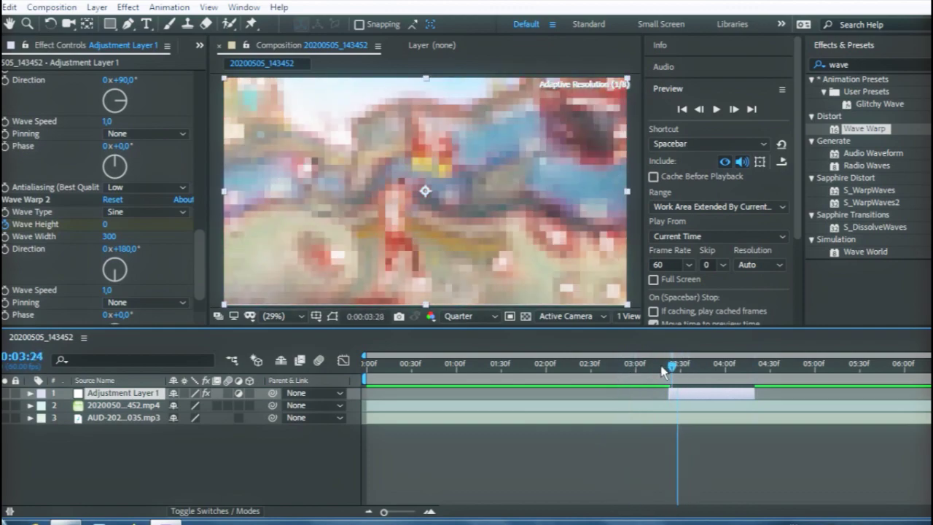
pyautogui.click(716, 109)
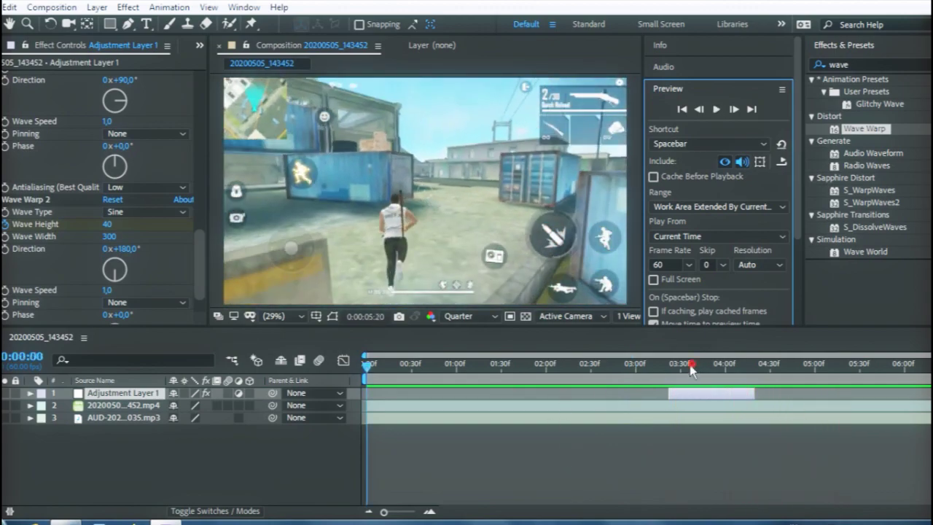
pyautogui.moveTo(691, 370); pyautogui.dragTo(732, 371)
pyautogui.press('Home')
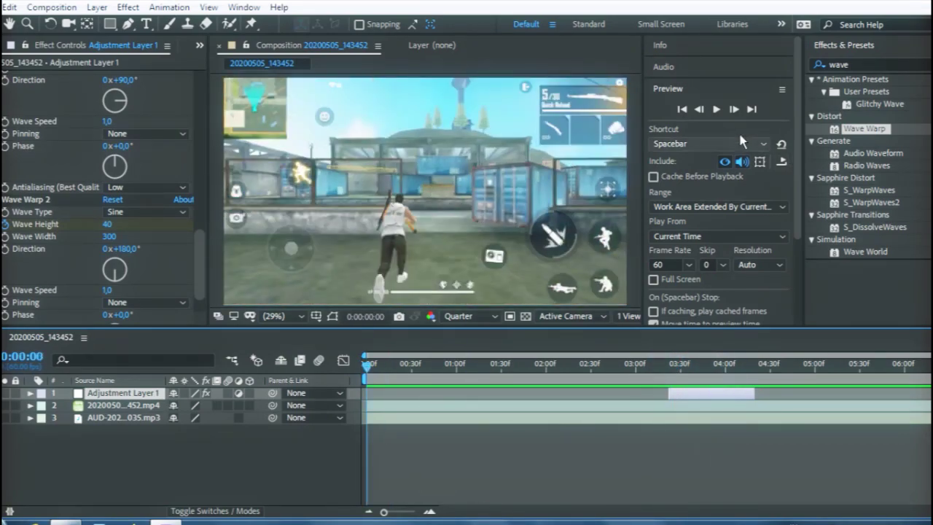
pyautogui.click(716, 108)
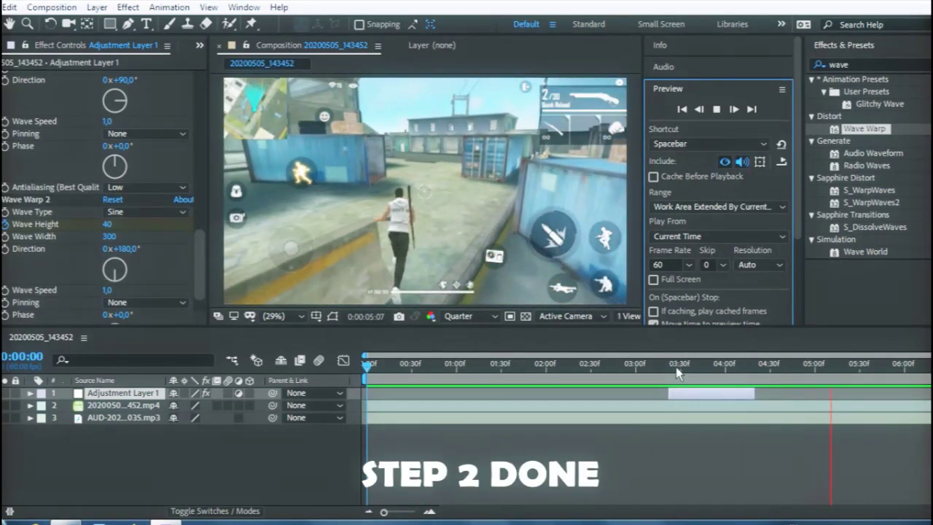
pyautogui.click(671, 370)
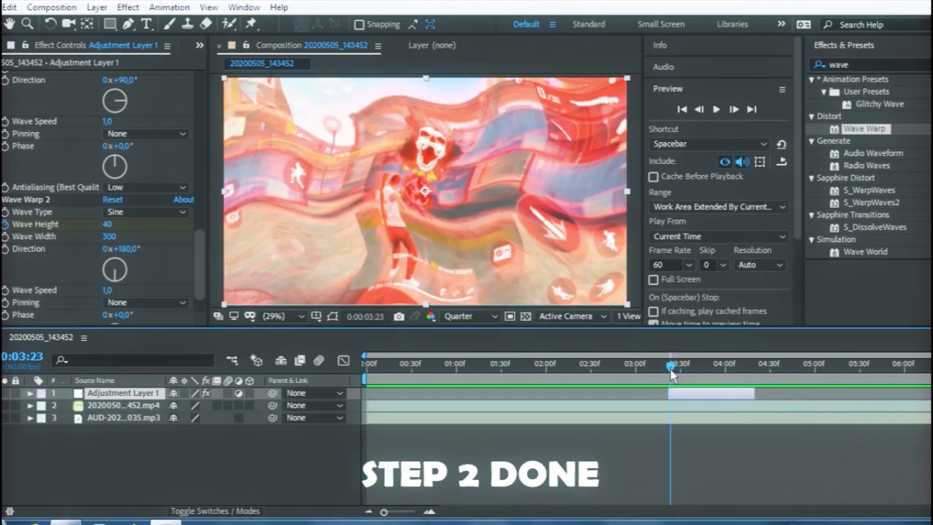